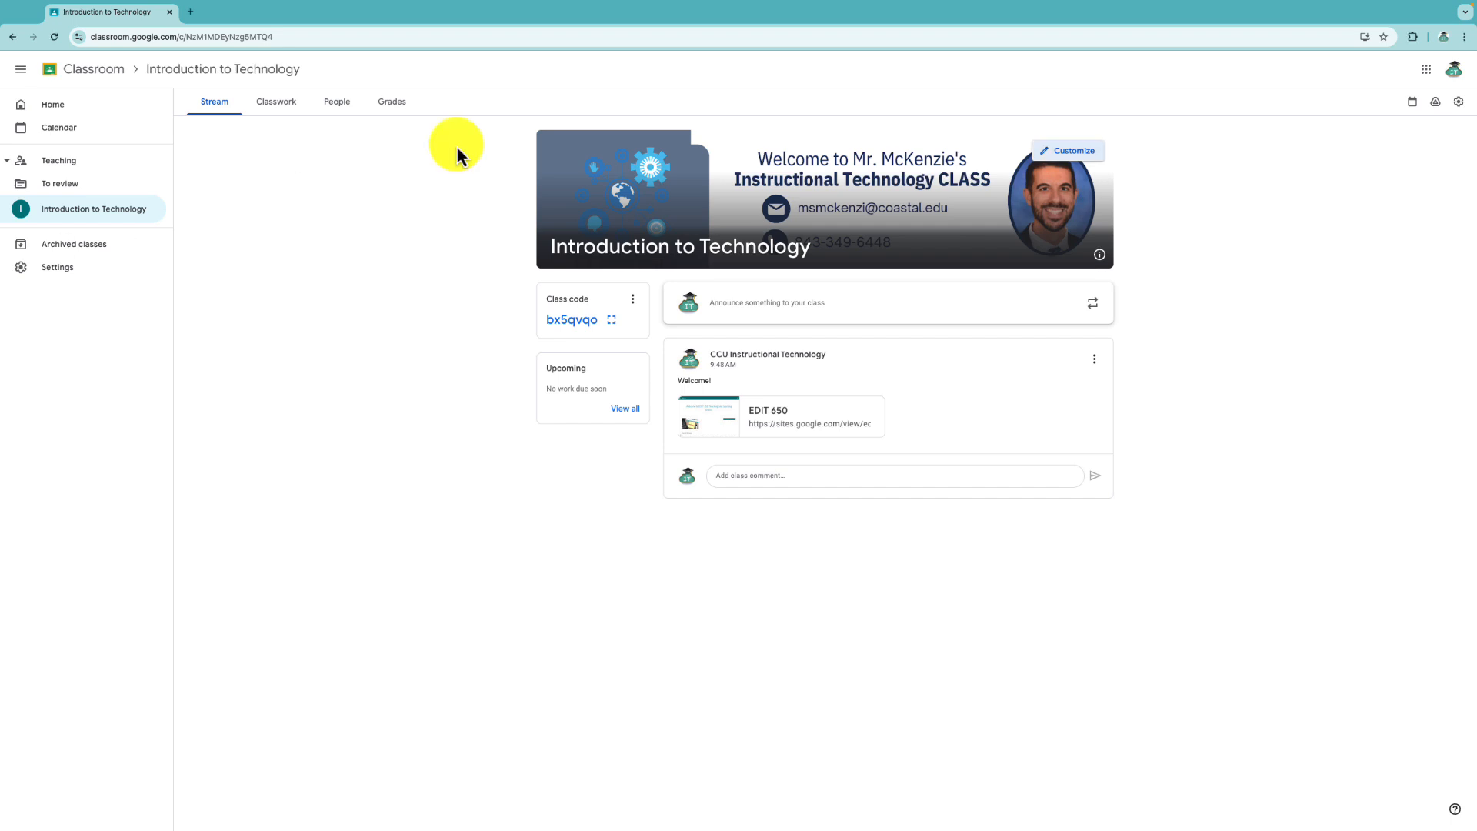
Step: Create a classwork assignment titled "AI Ethics Reflection Paper" with bulleted instructions covering what students need to do, how to submit, and deadlines and formatting requirements
click(286, 107)
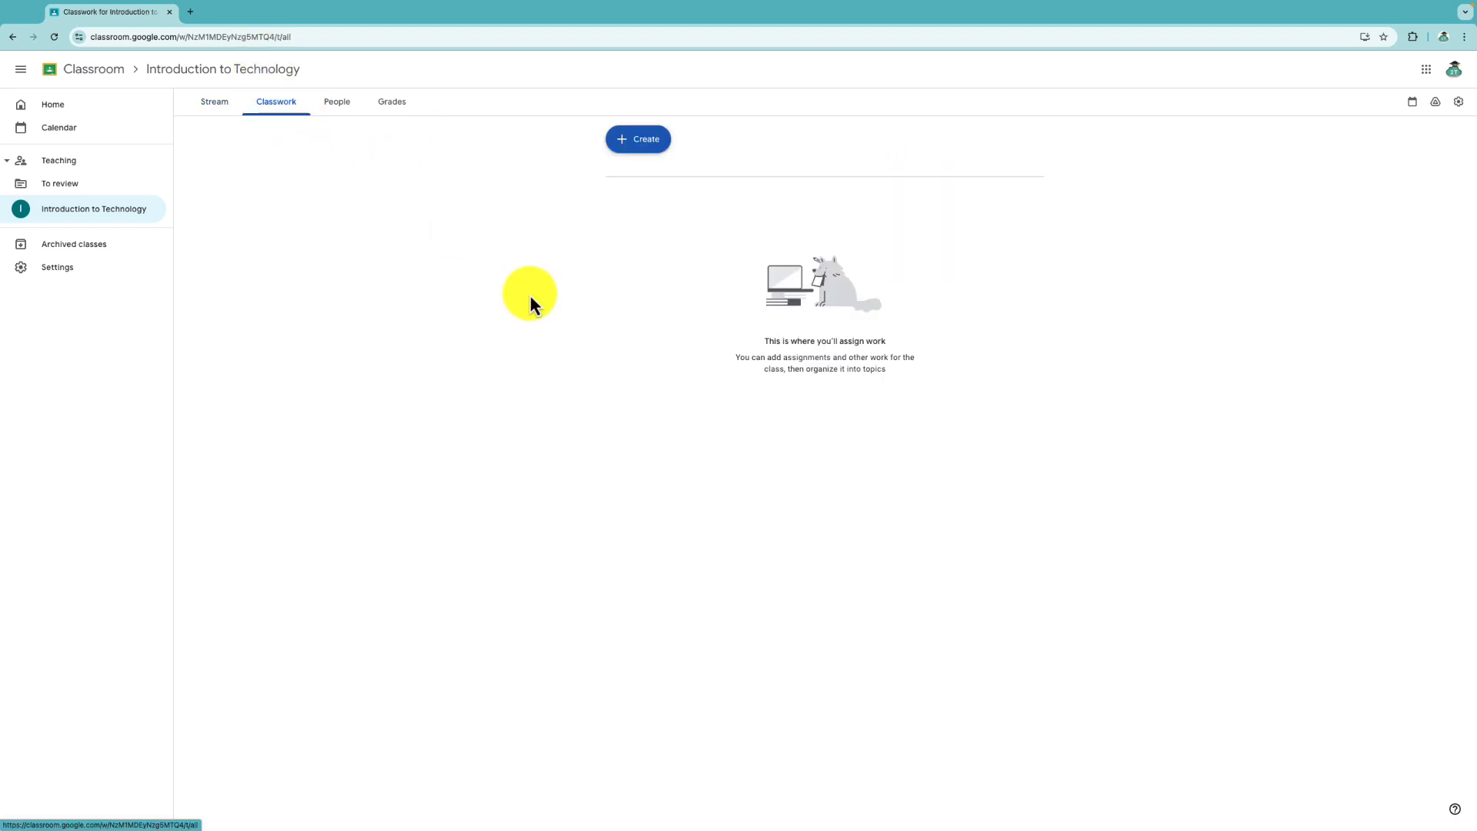
click(625, 154)
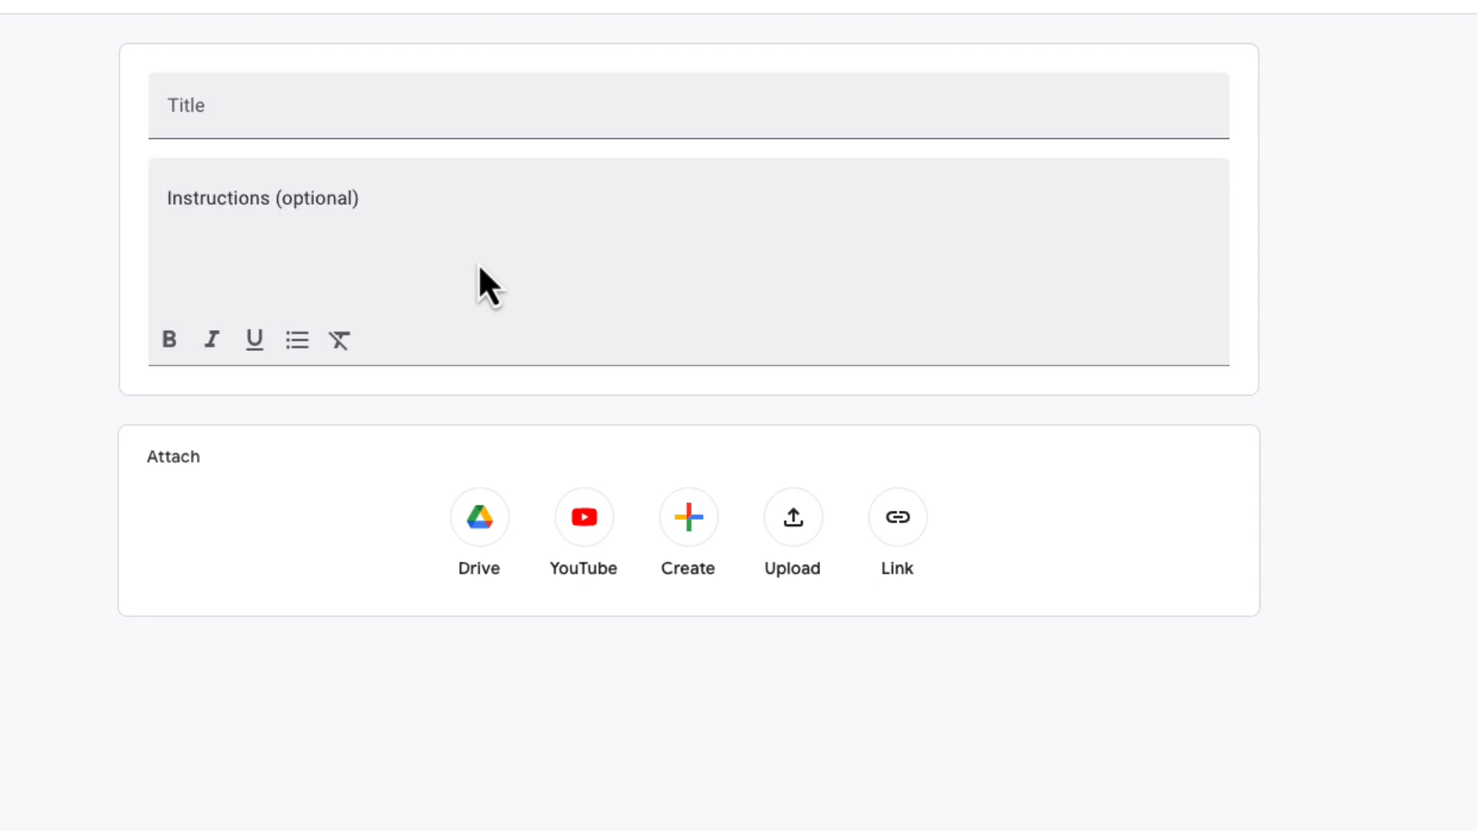
click(312, 128)
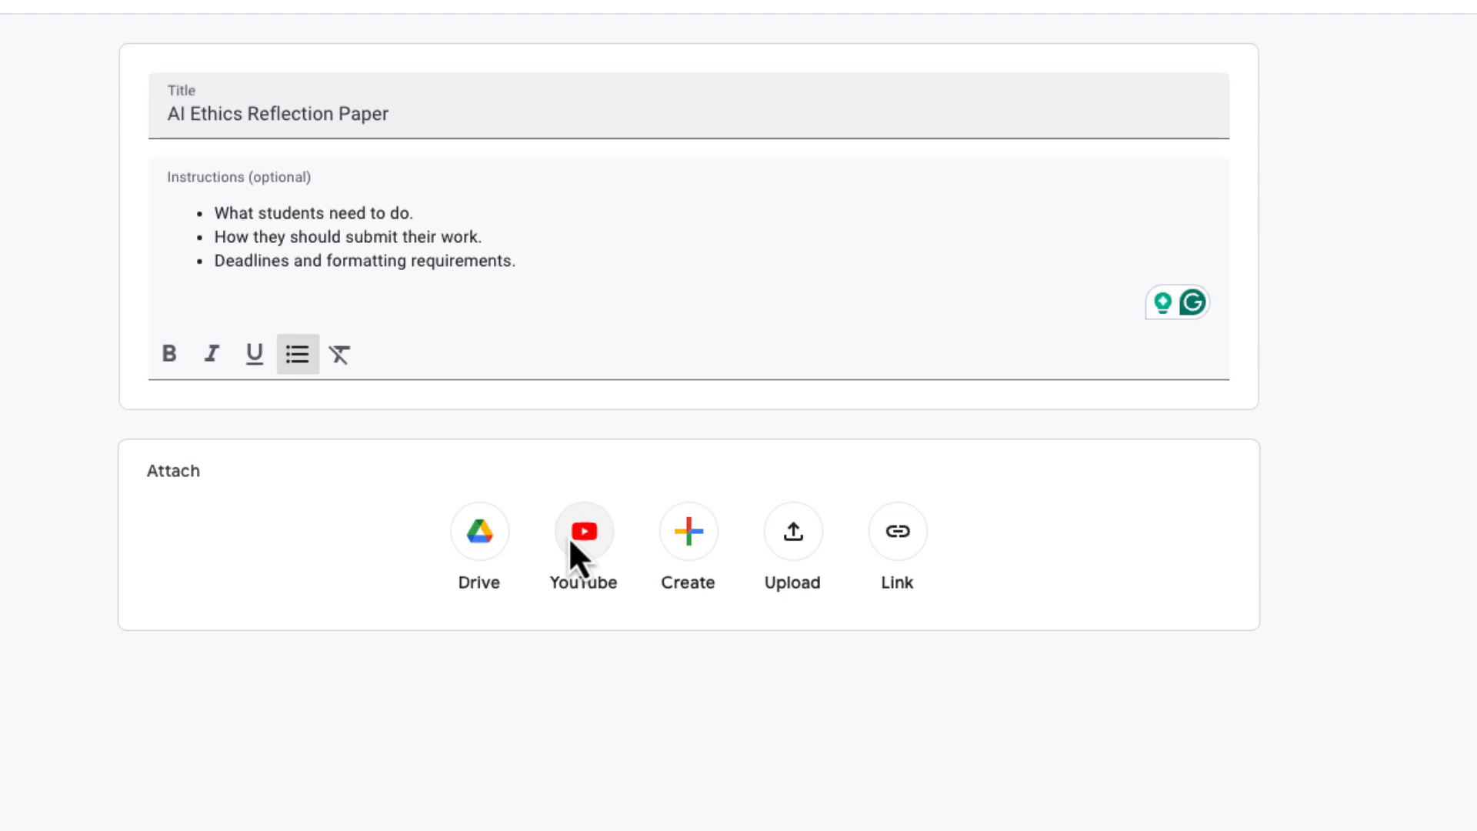
Step: Attach a new blank Google Docs document to the assignment and set it to make a copy for each student
click(687, 541)
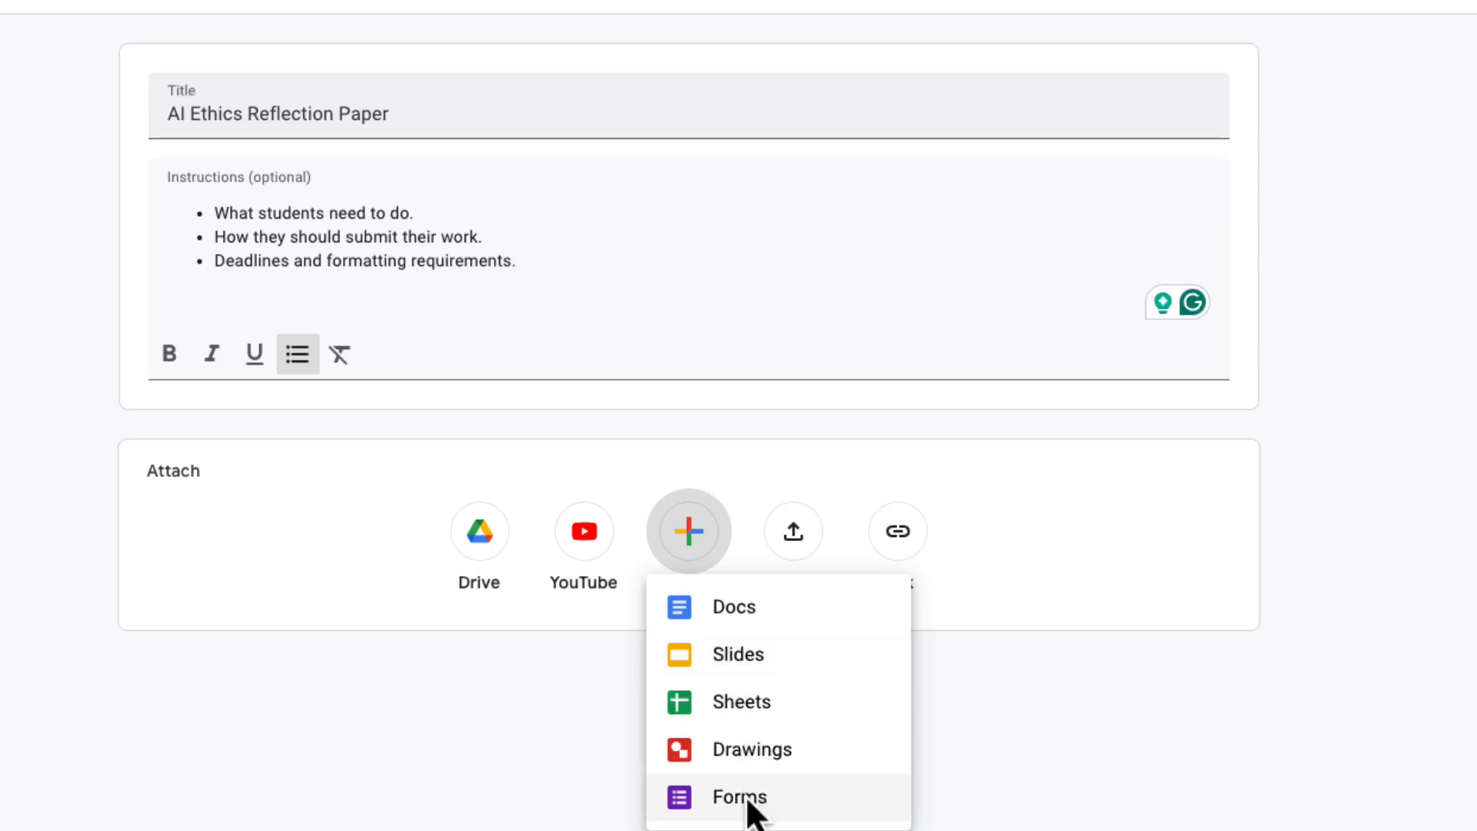
click(801, 534)
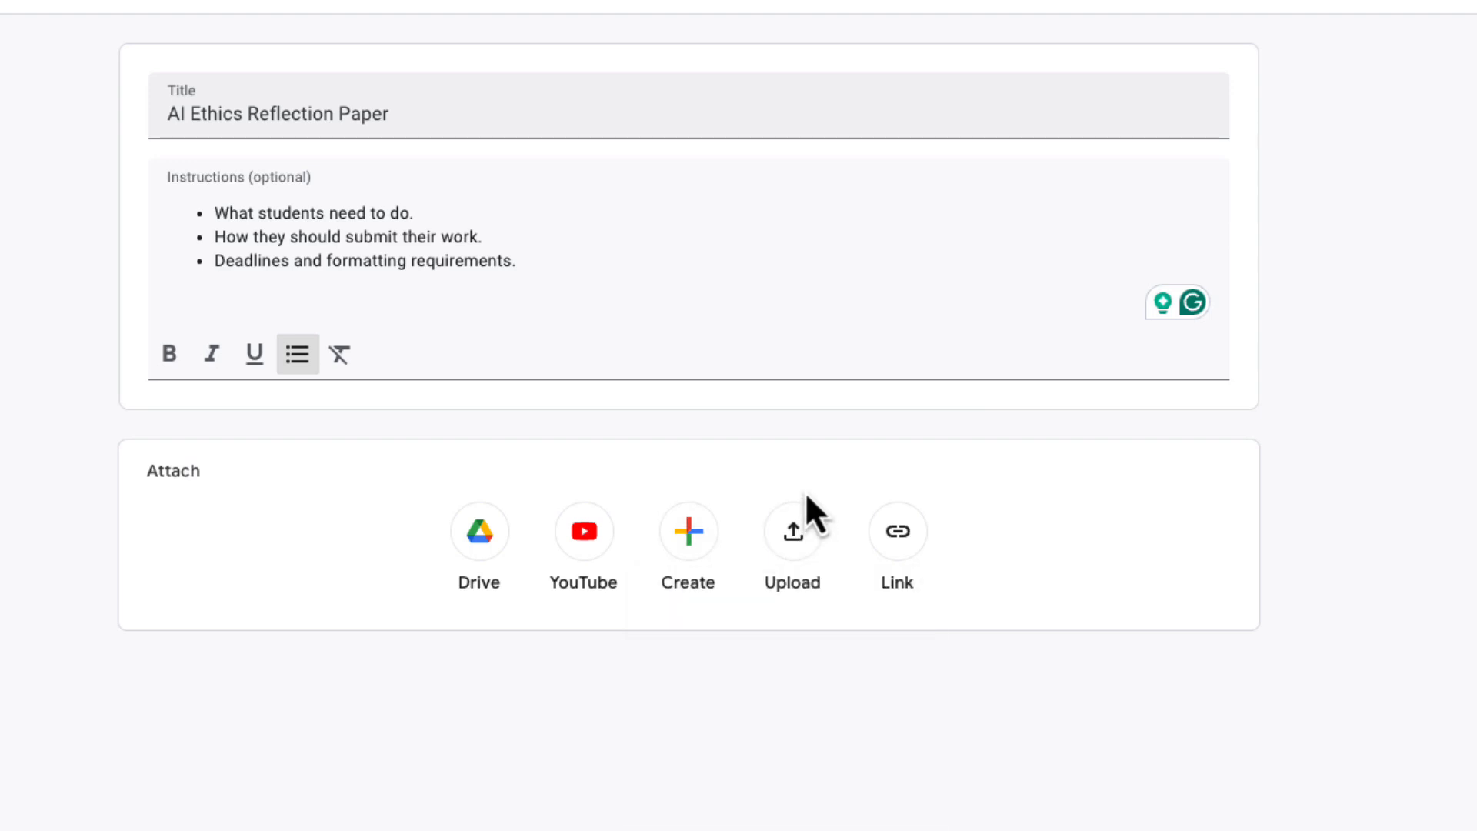
click(898, 538)
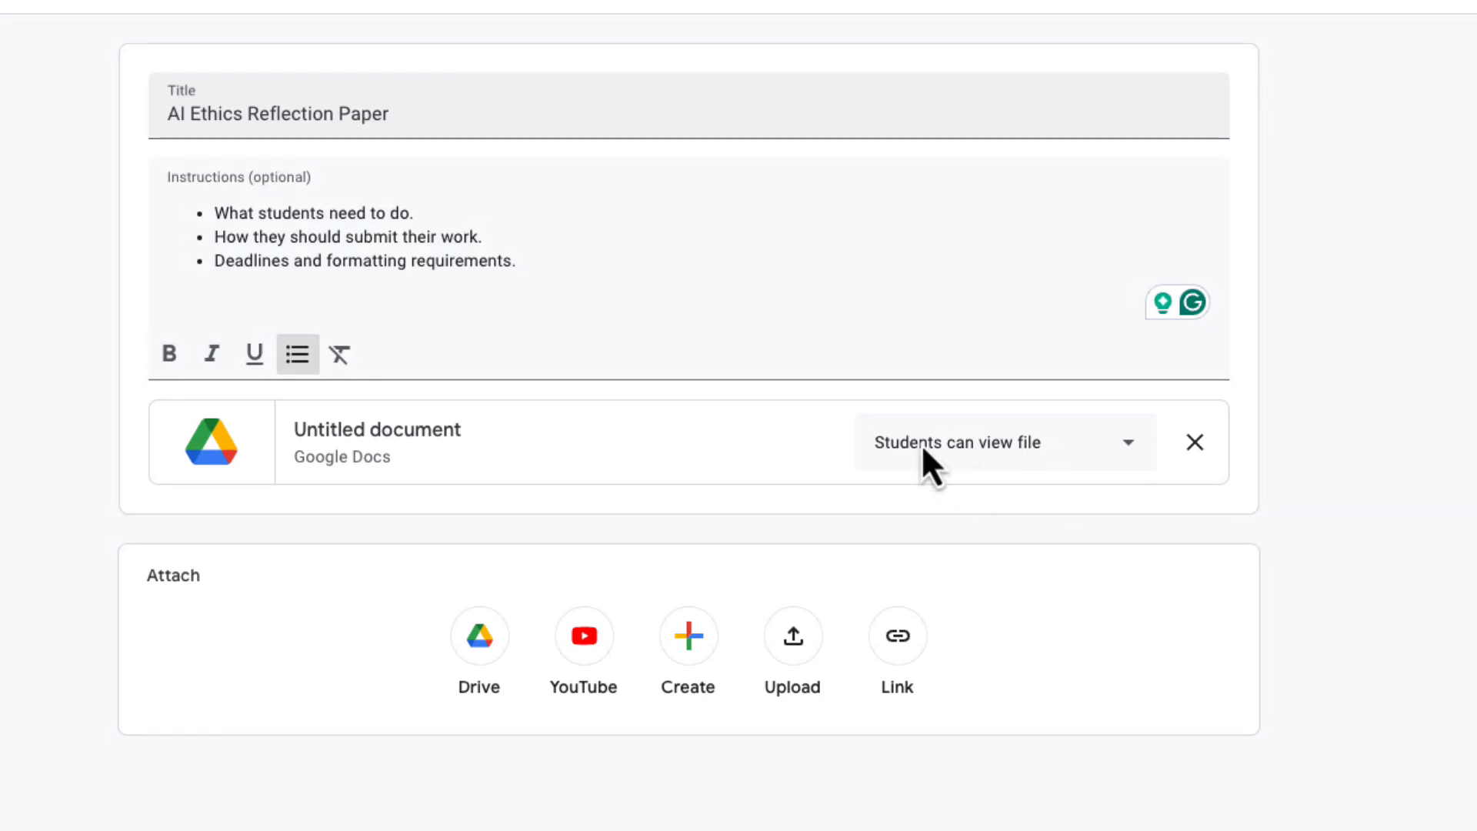
click(1128, 443)
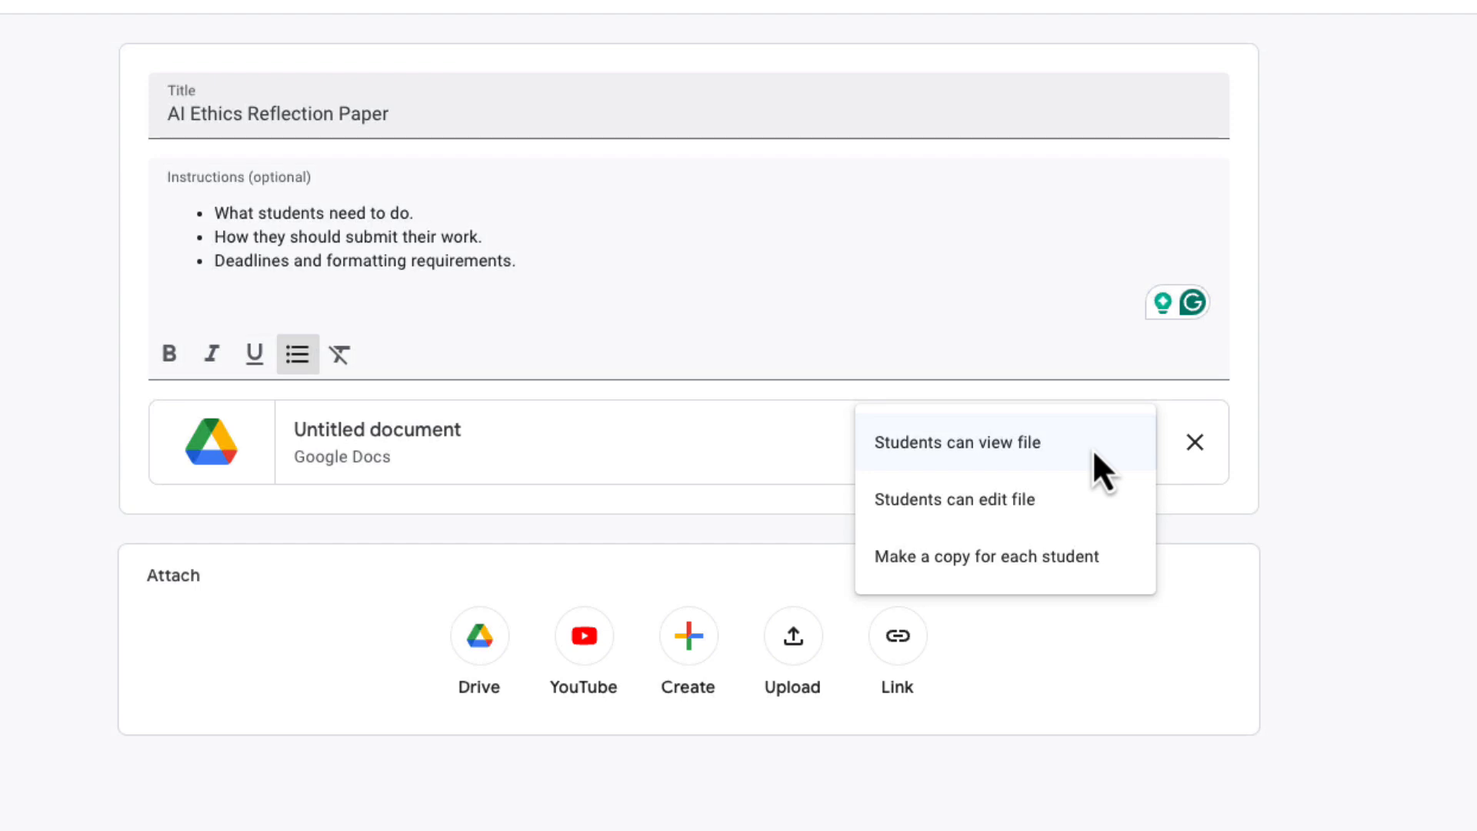
click(1096, 557)
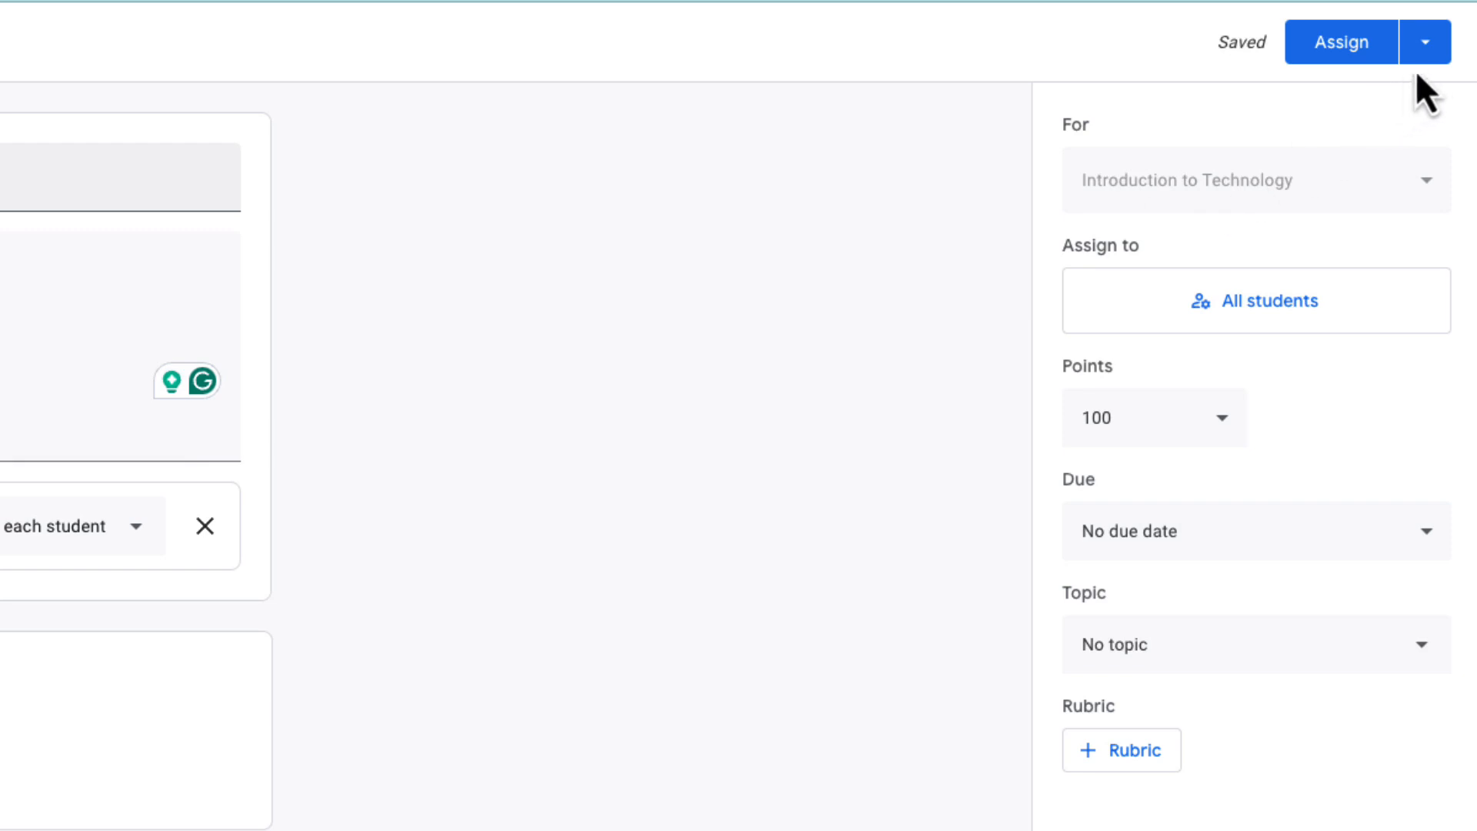
Step: Review the publishing options, assign the AI Ethics Reflection Paper to all students, and open the class stream
click(1425, 44)
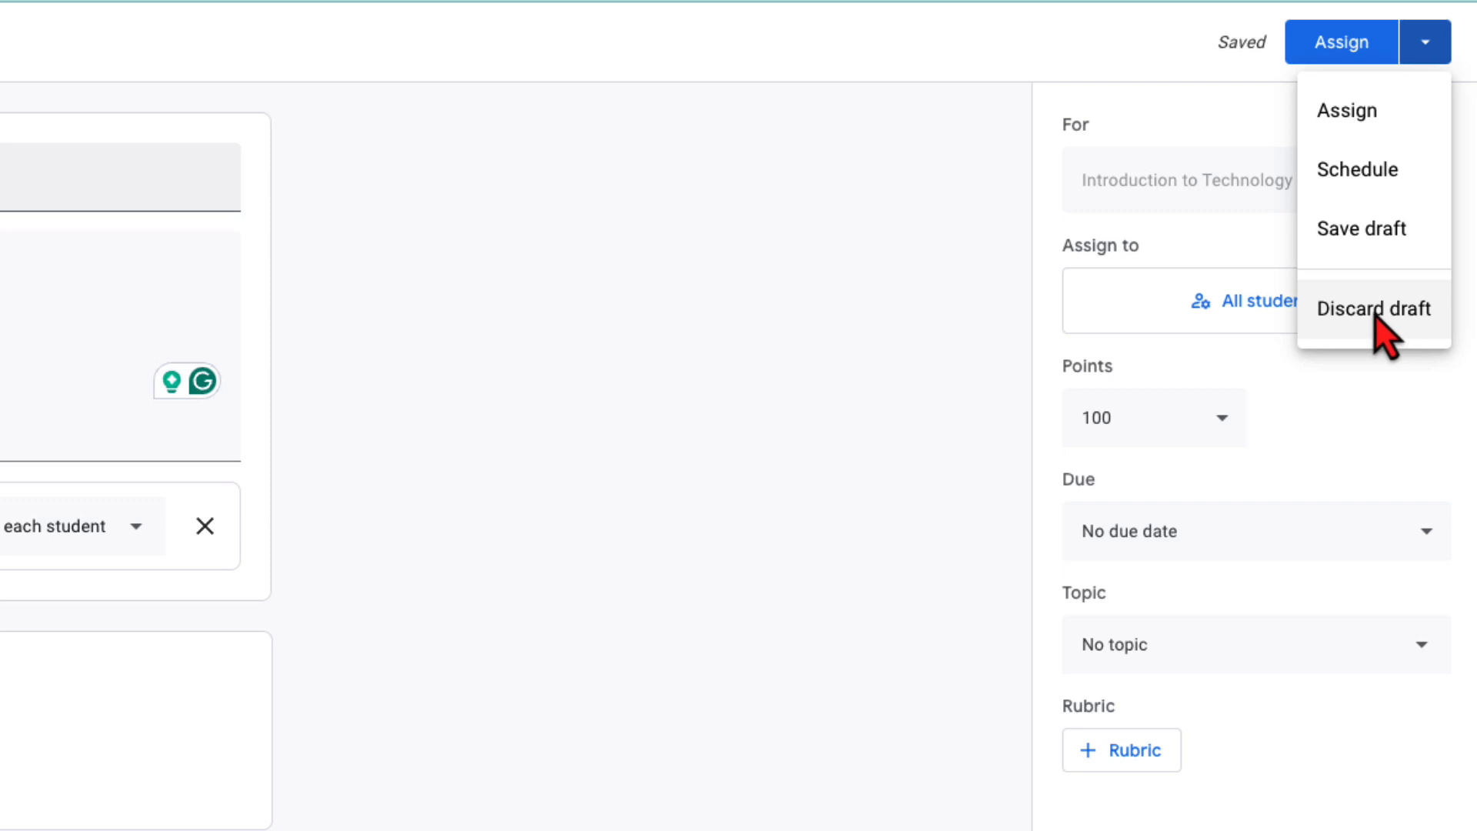
click(1202, 95)
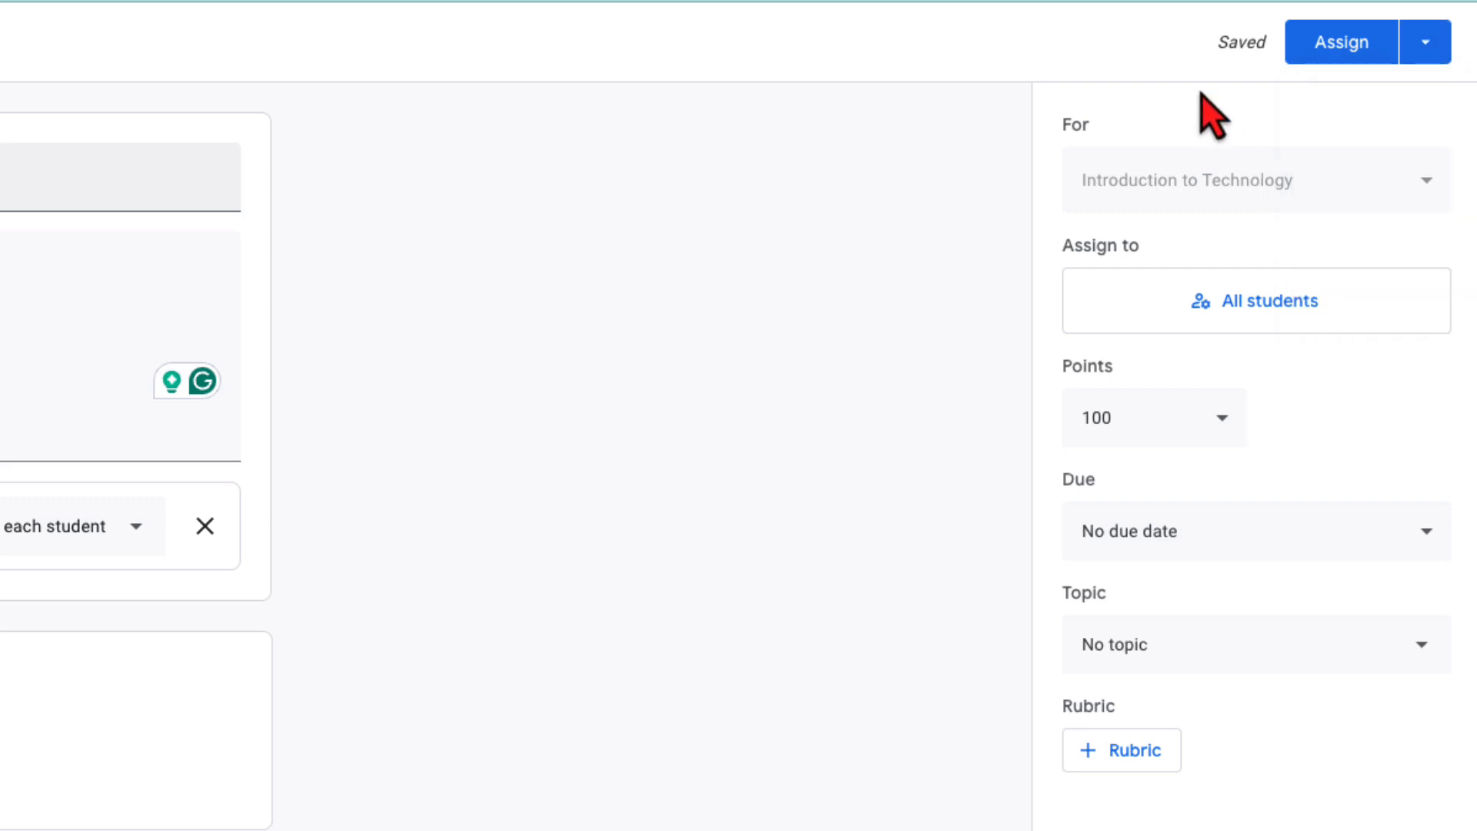
click(1335, 43)
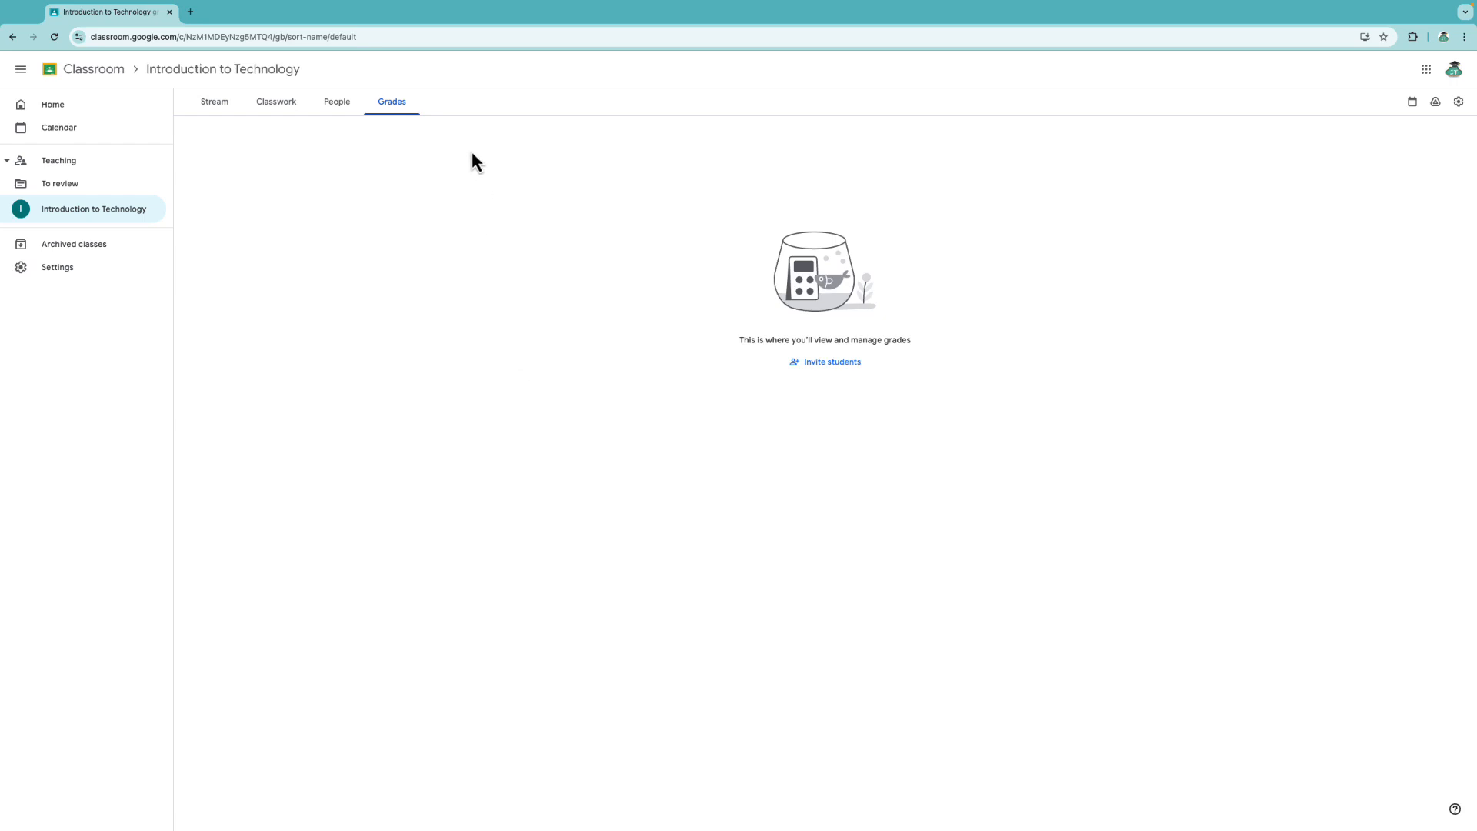
click(213, 110)
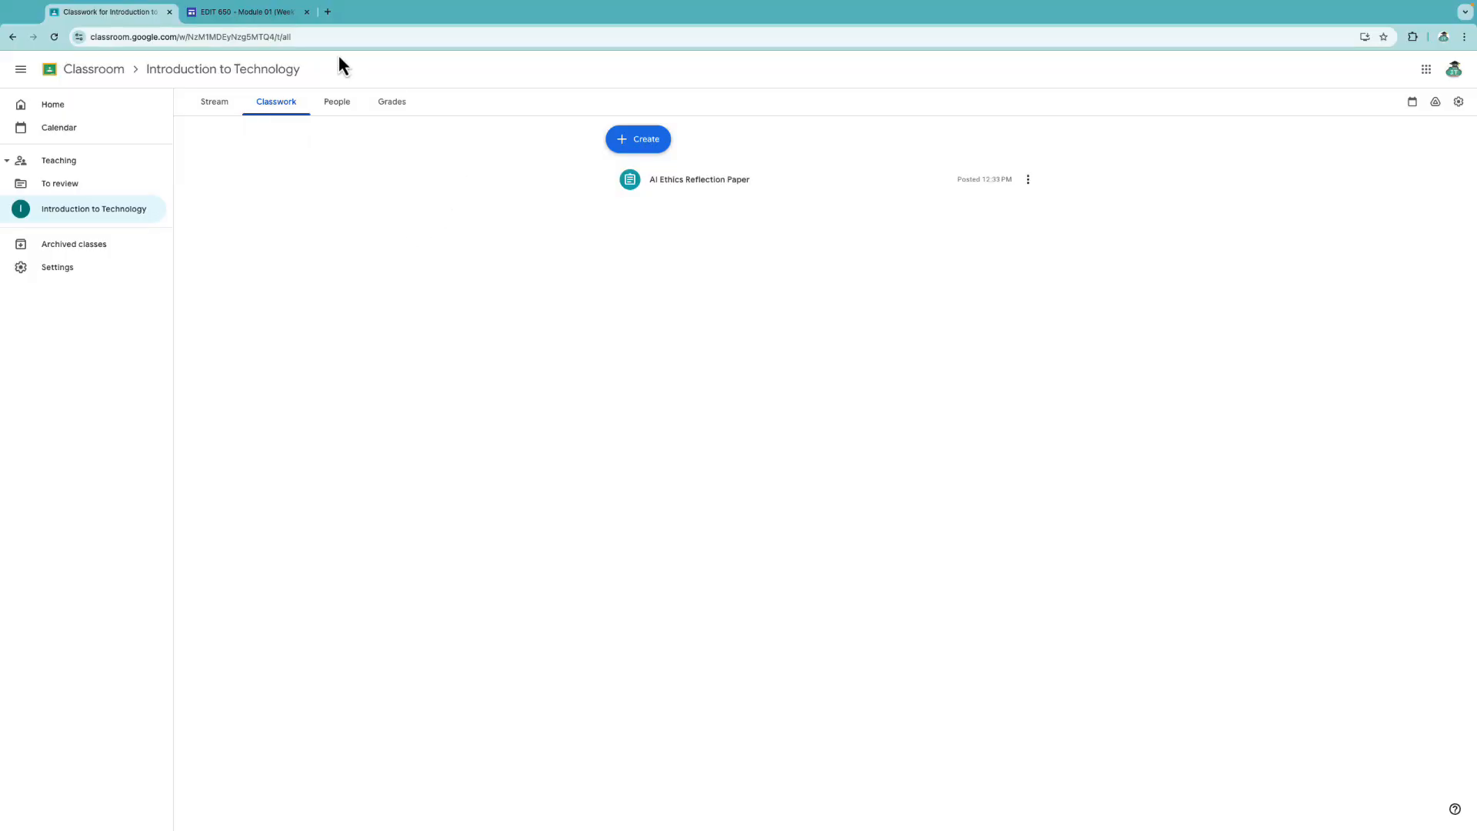
Step: Switch to the EDIT 650 site and copy the web address of its Module 01 (Week 1) page
click(270, 15)
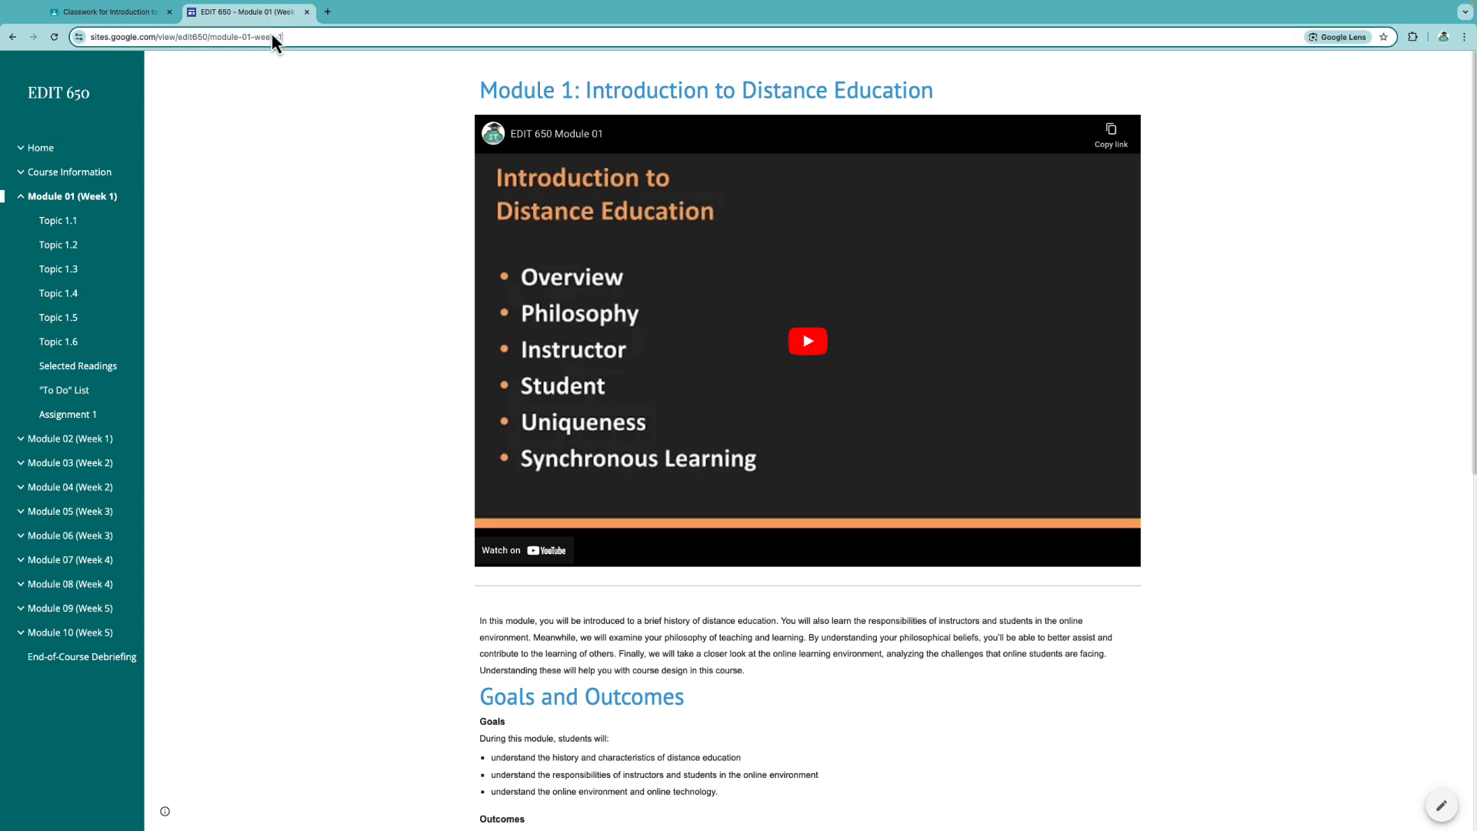
click(271, 36)
click(325, 39)
drag(342, 39, 85, 53)
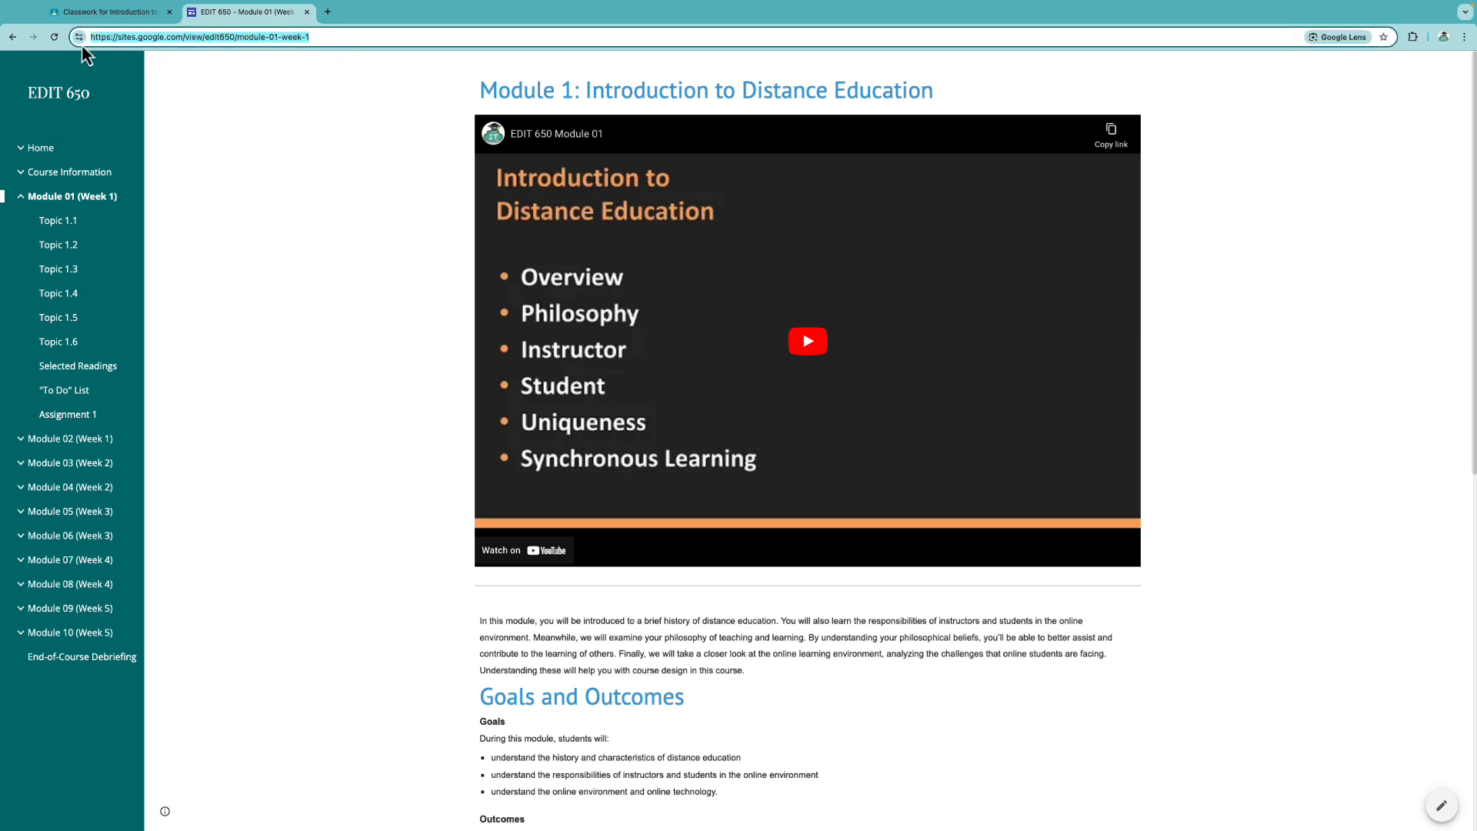
Step: Return to Google Classroom and start a new classwork material titled "Module 01 Week 01"
click(129, 14)
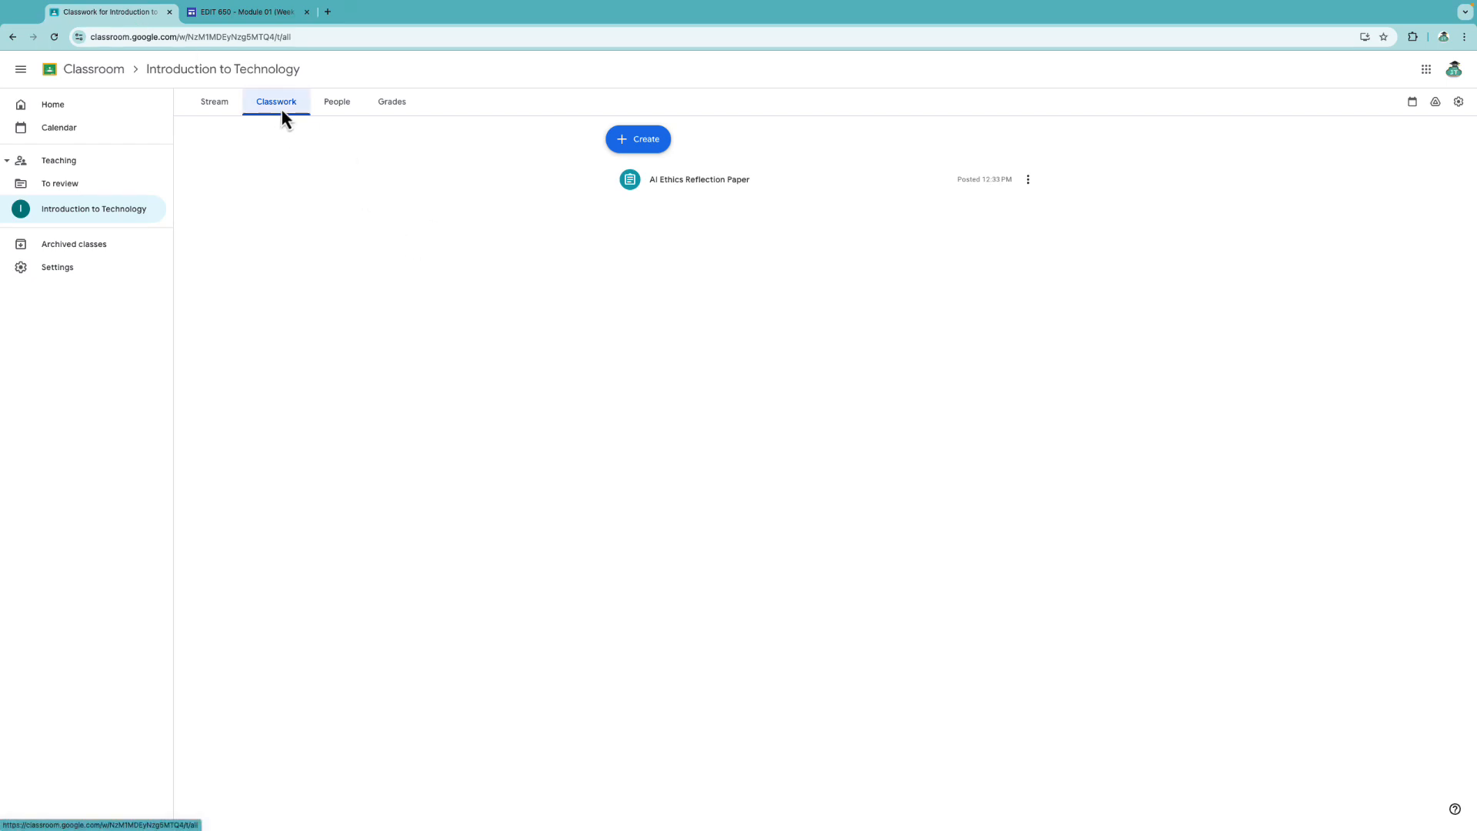
click(631, 146)
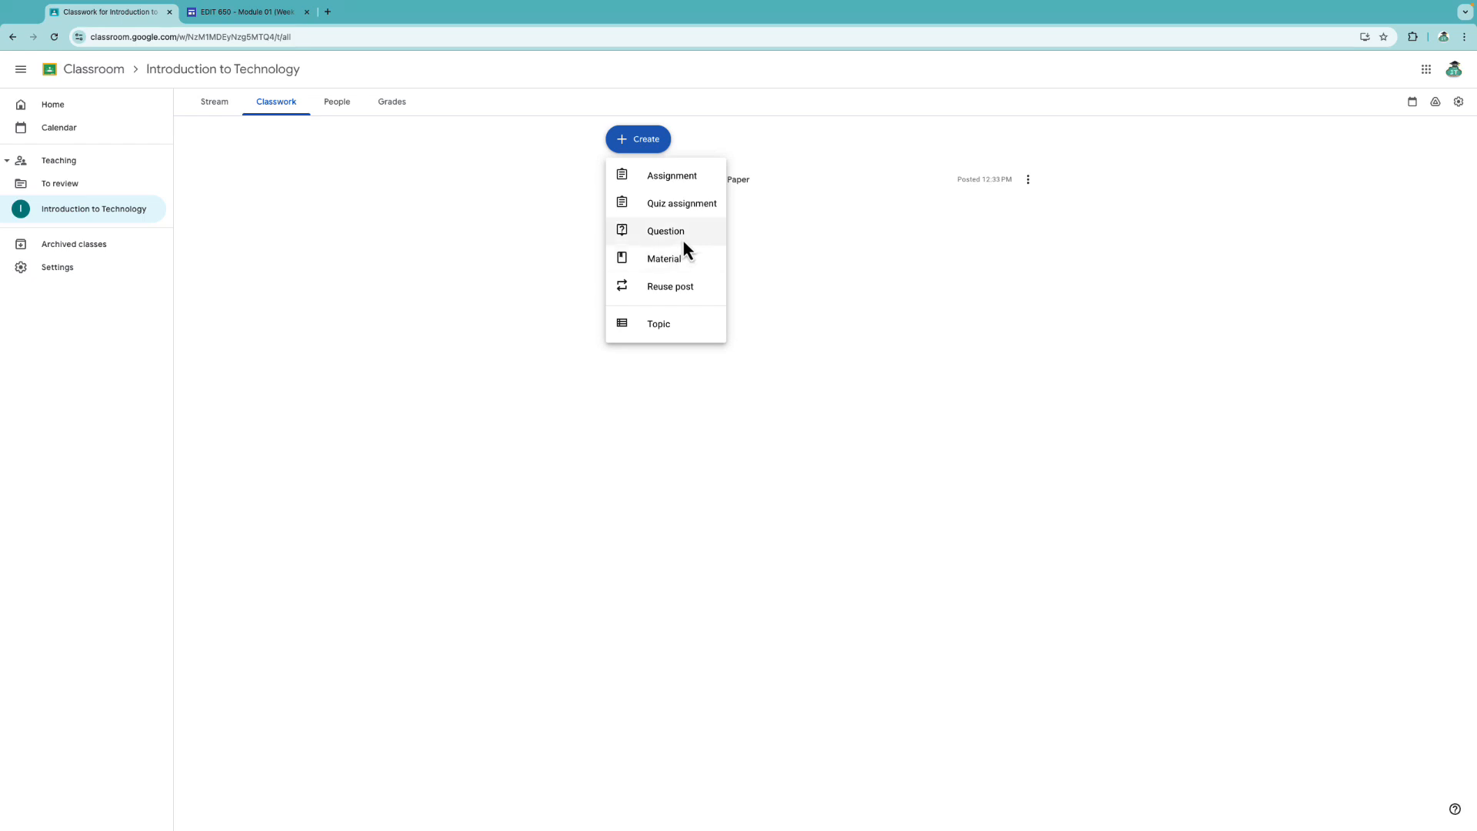
click(695, 262)
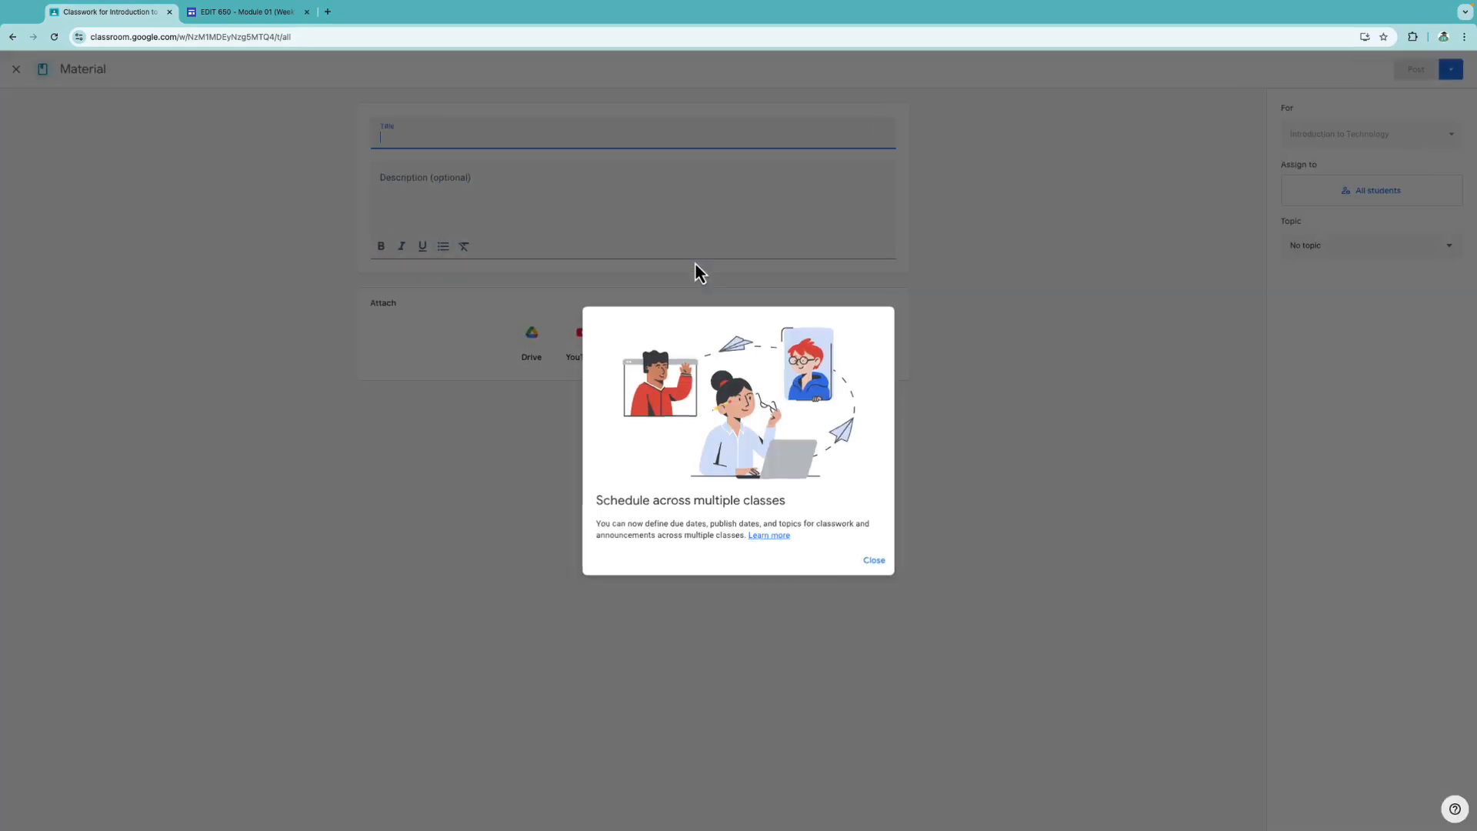
click(298, 127)
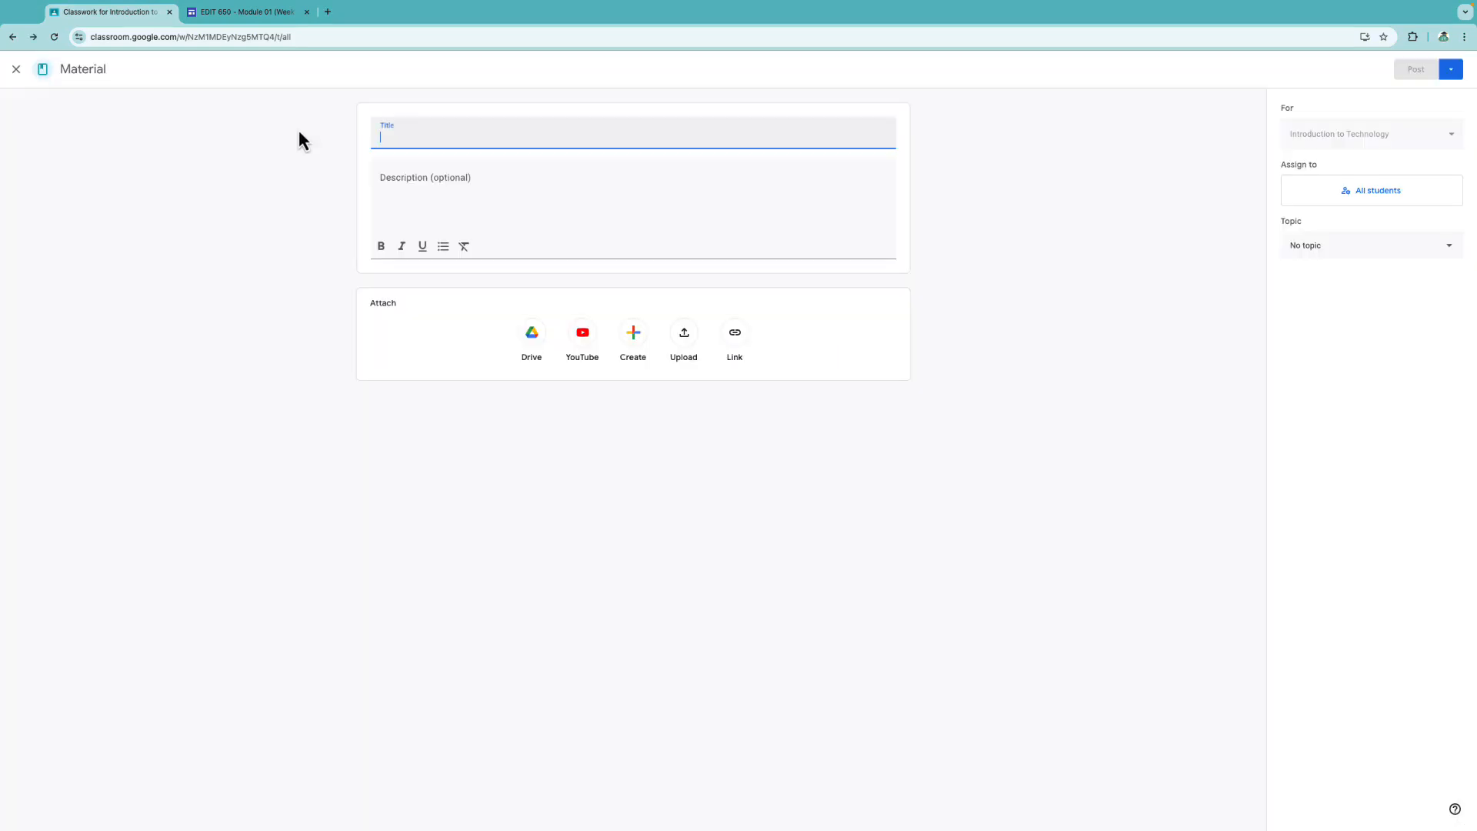
text(Modu)
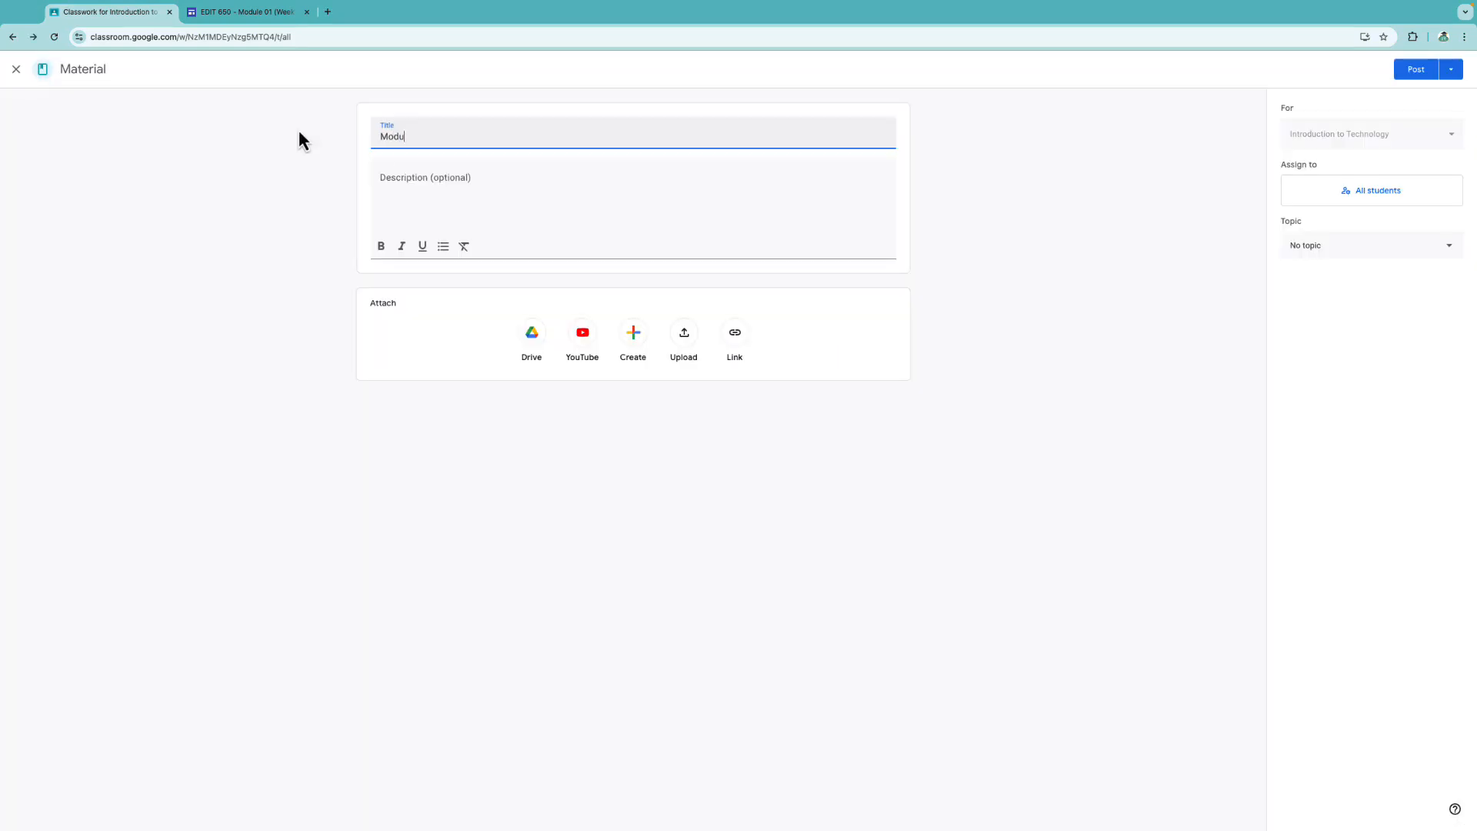
text(le 01 Week 01)
click(290, 231)
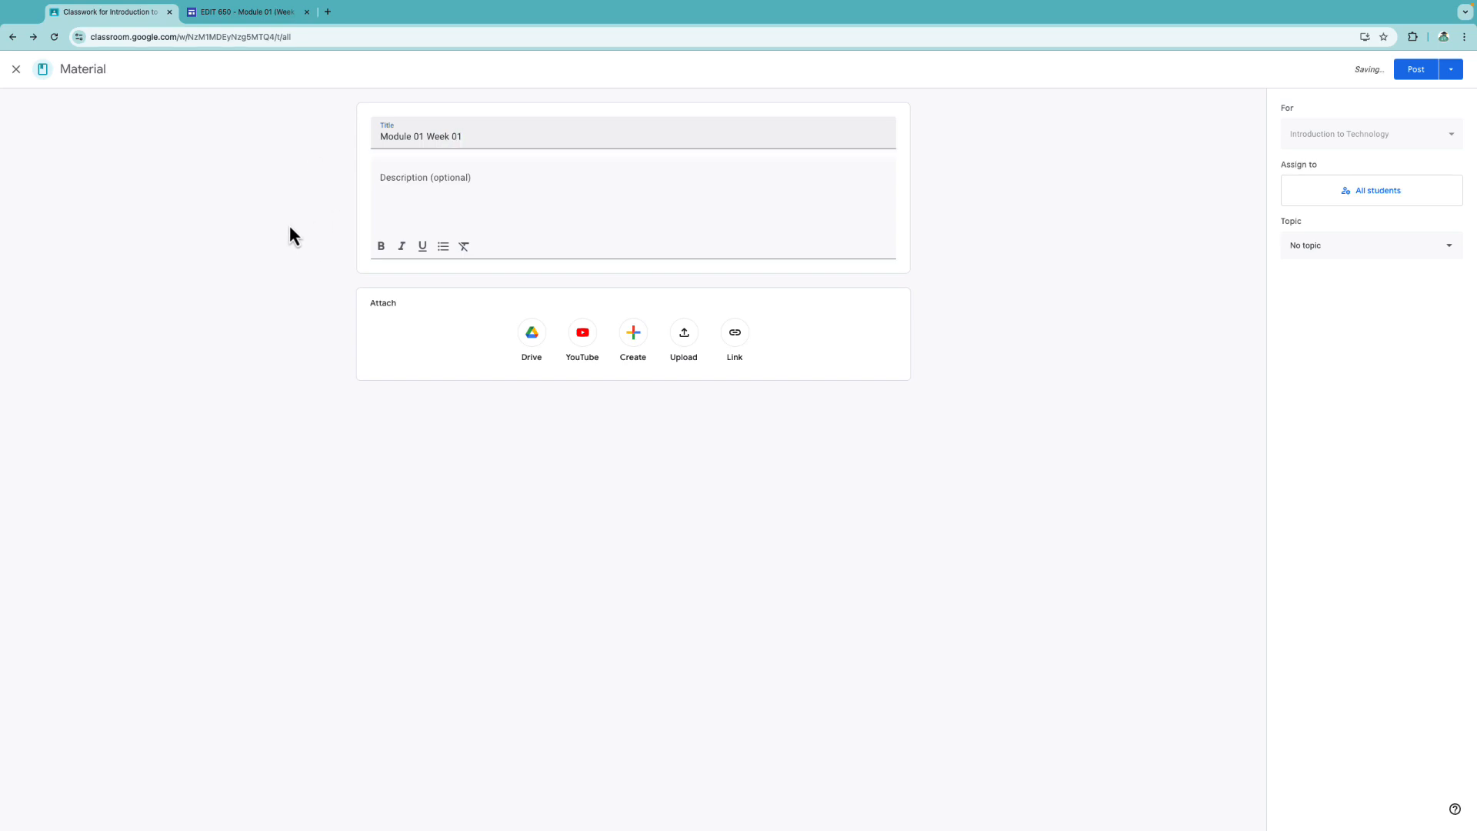
Step: Attach the copied EDIT 650 module page link to the material, leave the description empty, and post it
click(477, 181)
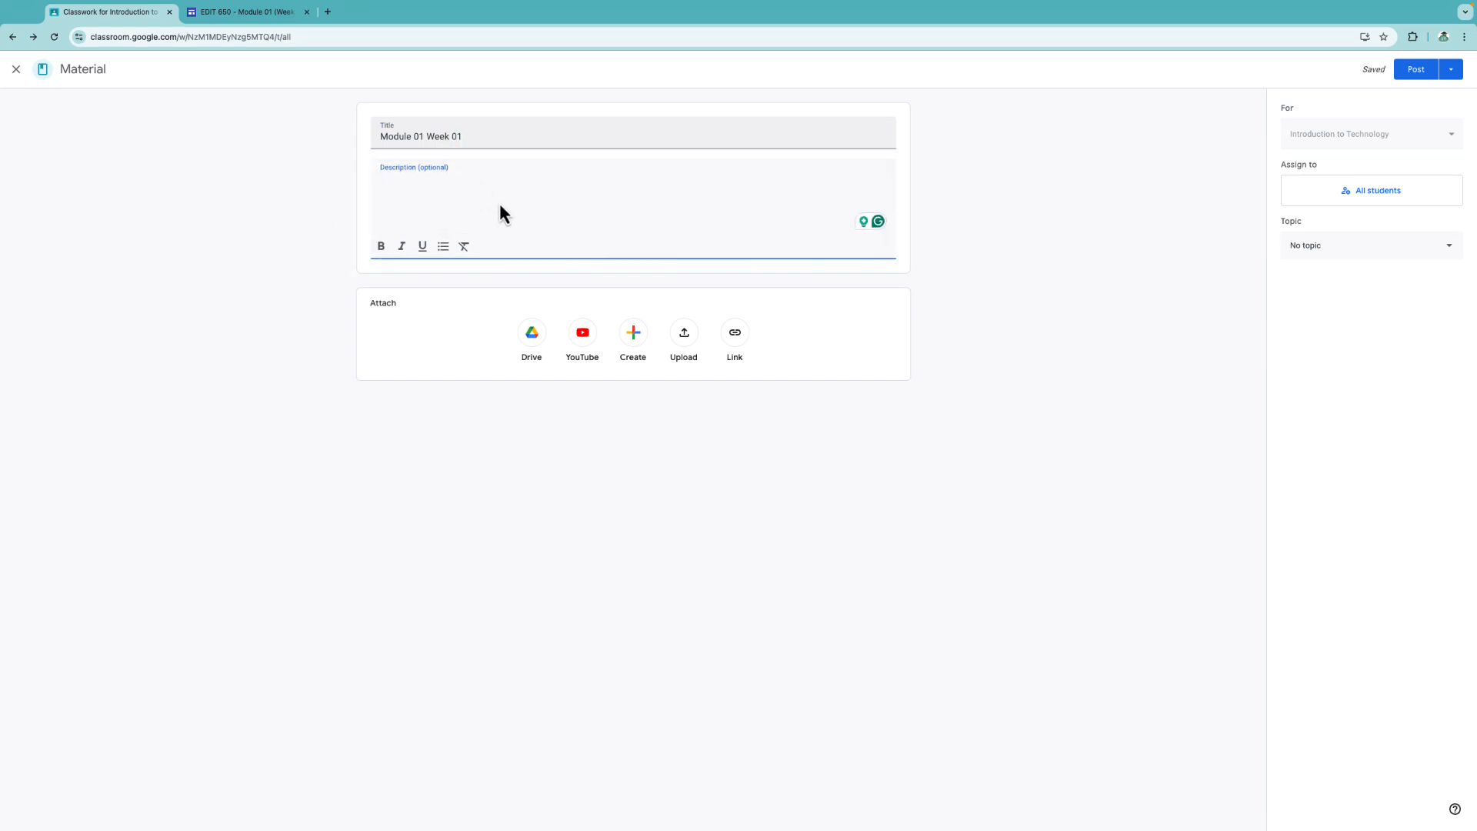
click(737, 338)
key(ctrl+v)
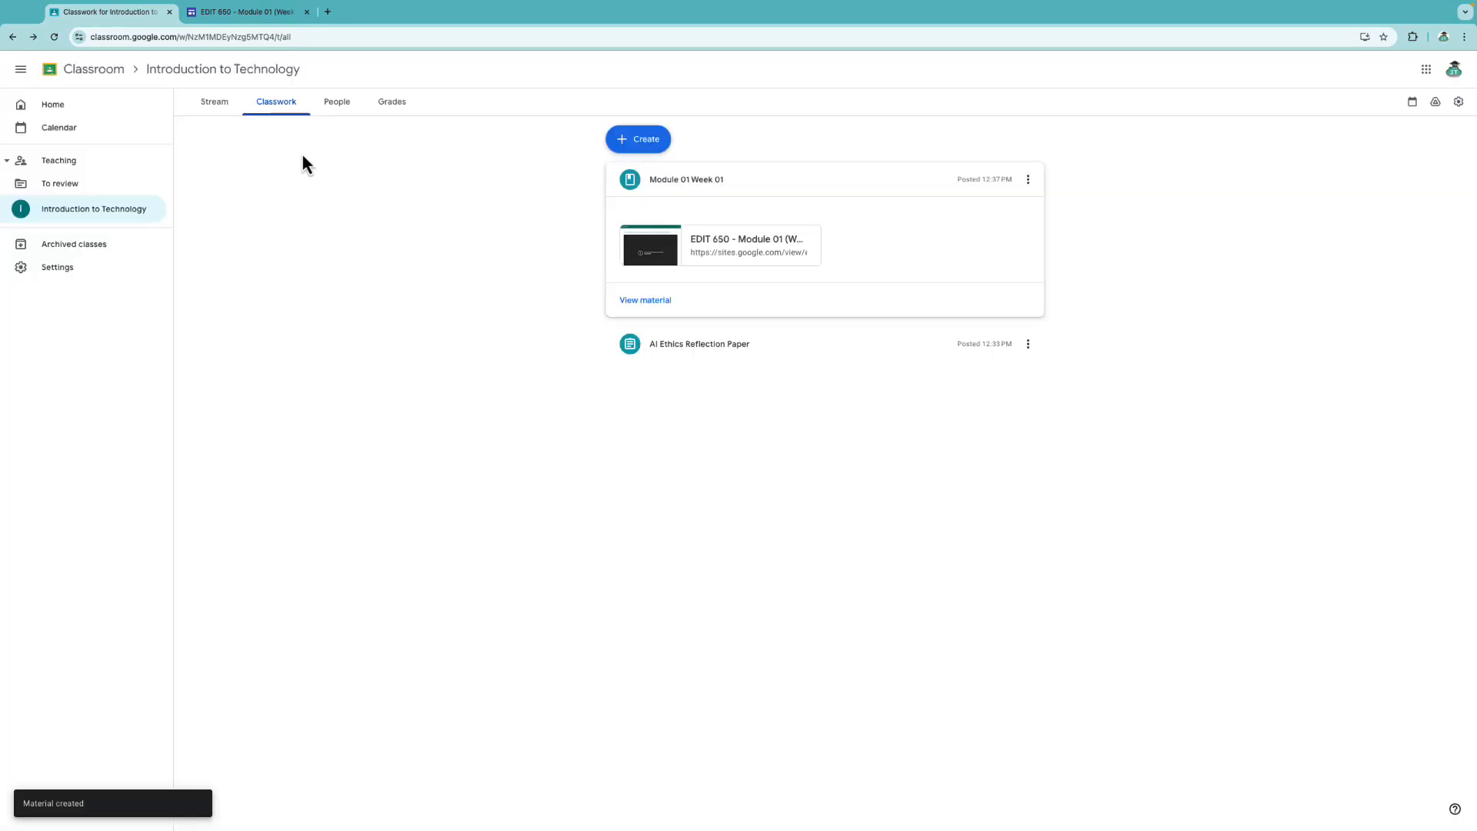
Step: Open the Module 01 Week 01 material from the class stream and view its linked module page
click(215, 105)
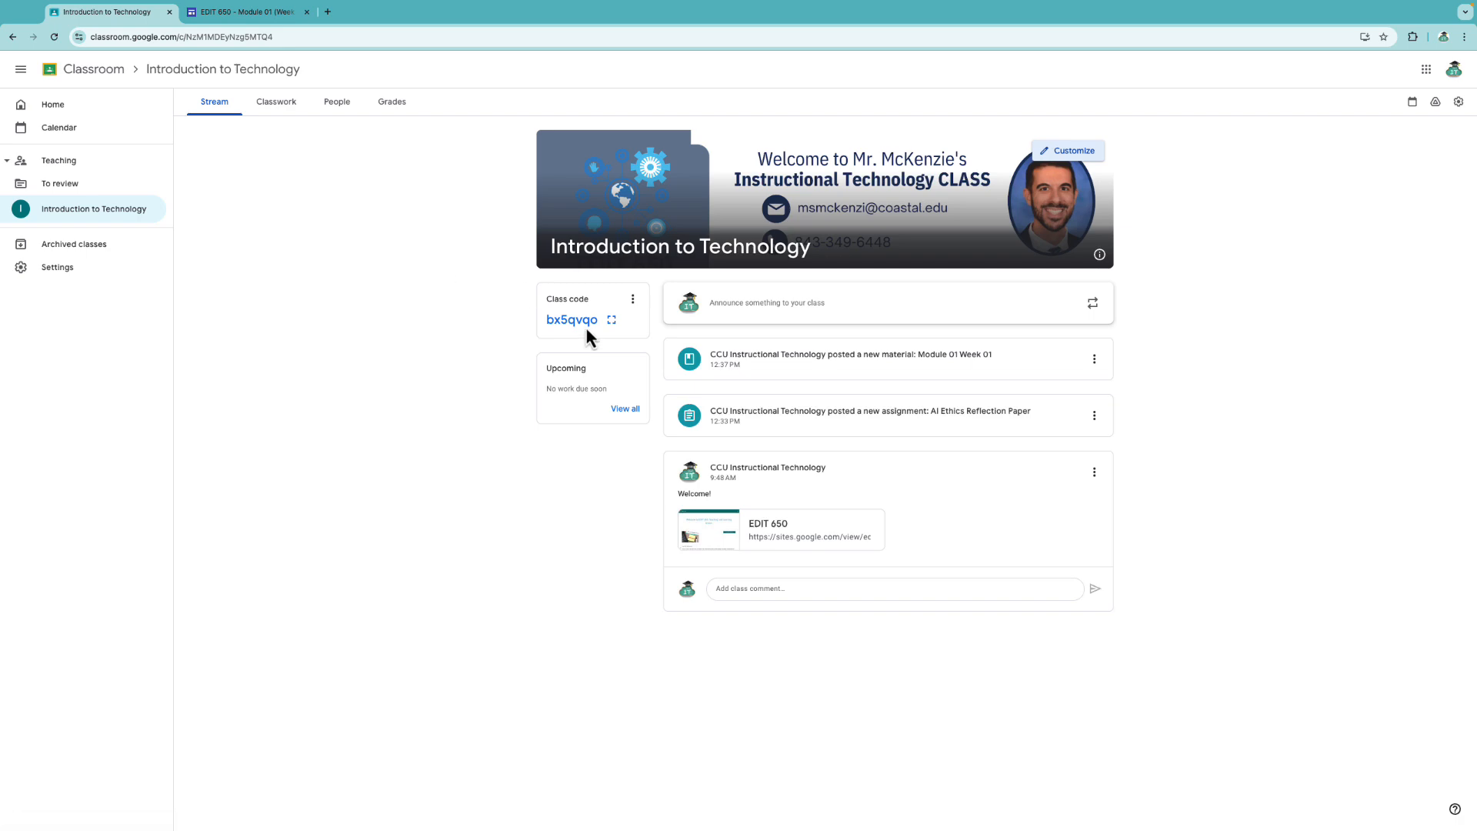
click(779, 363)
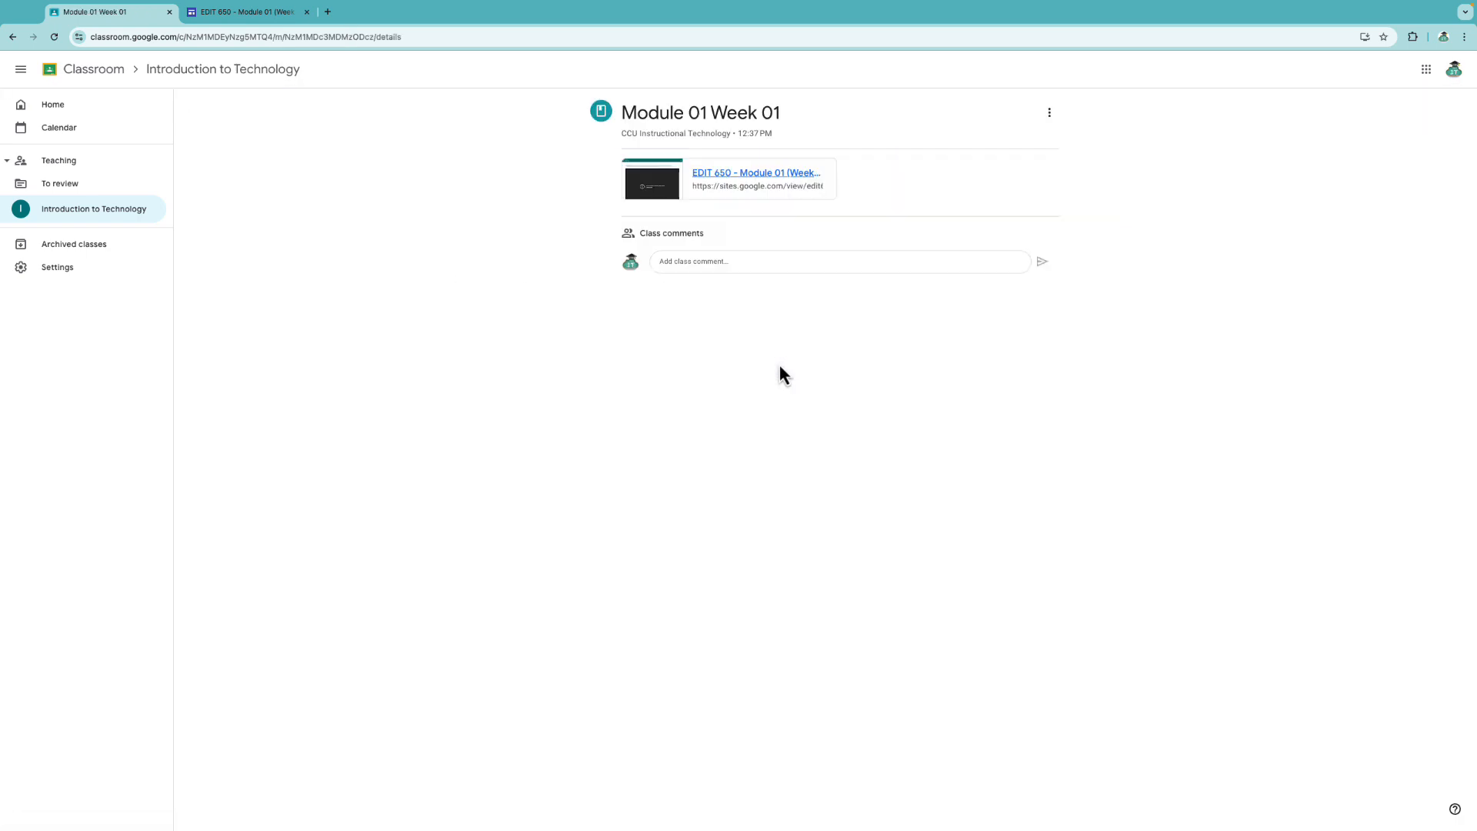
click(752, 176)
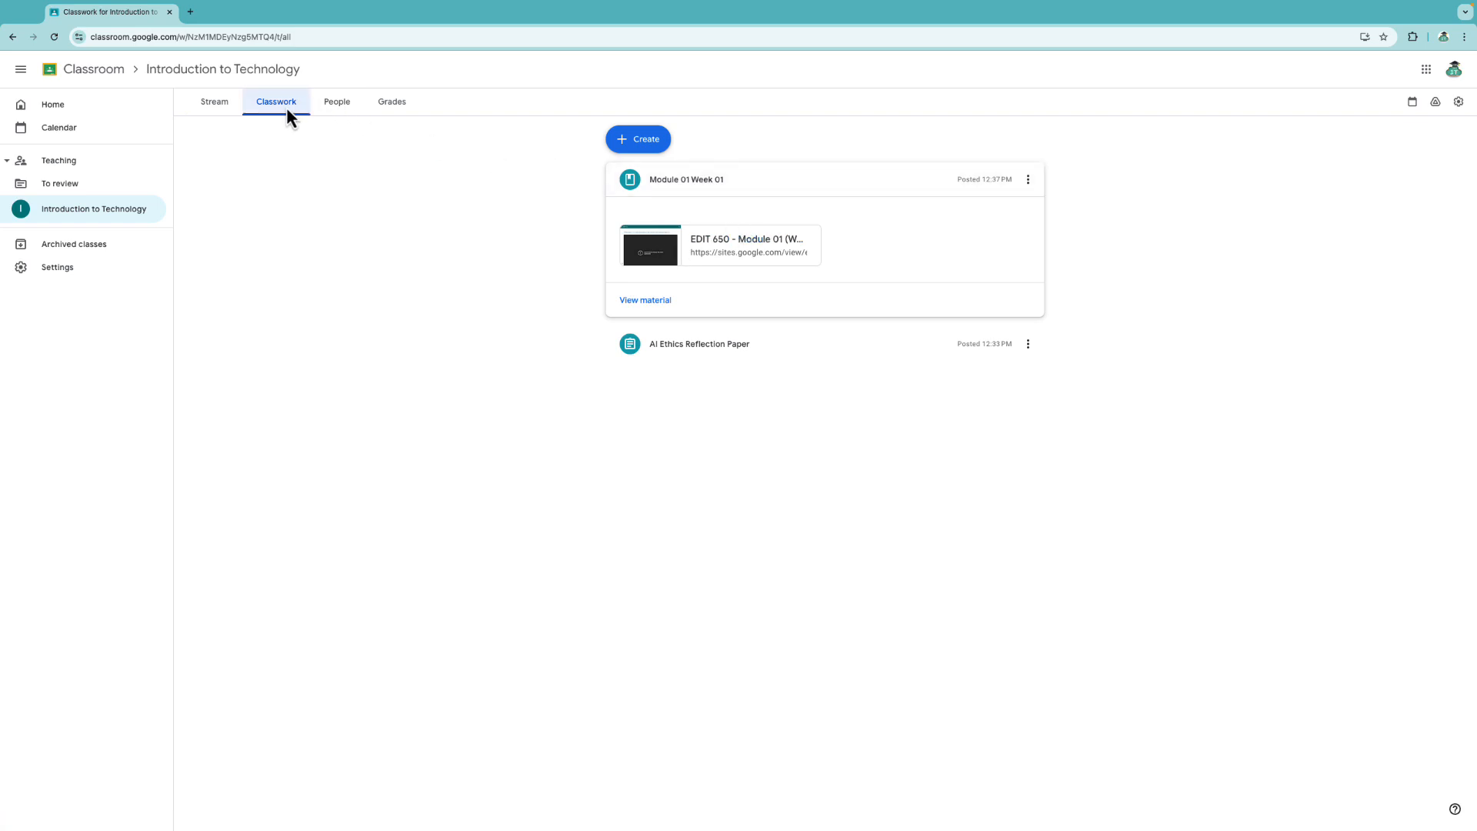
Step: Add a classwork topic named "Week 1: 06/01-06/08"
click(639, 146)
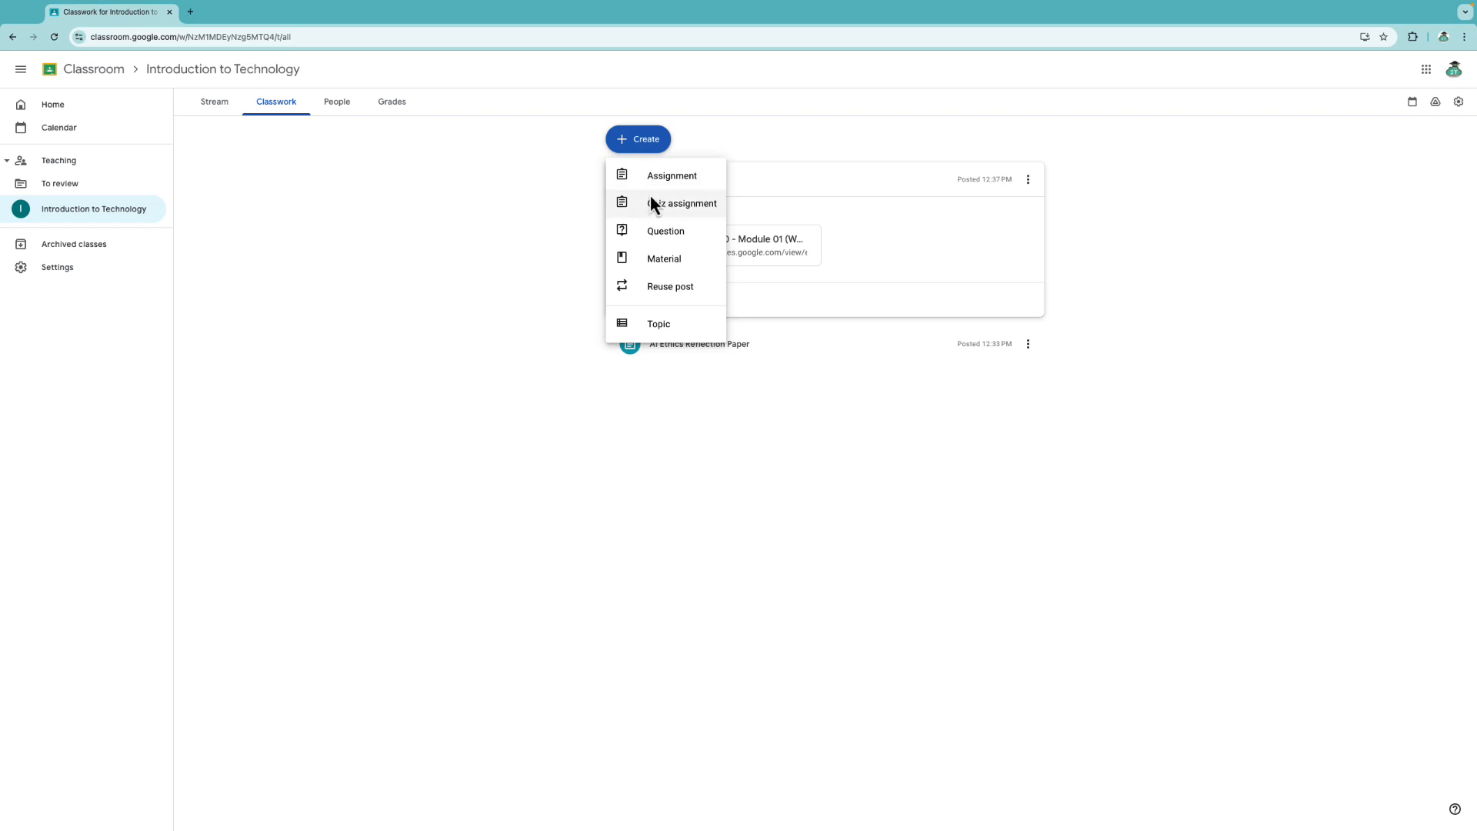
click(660, 330)
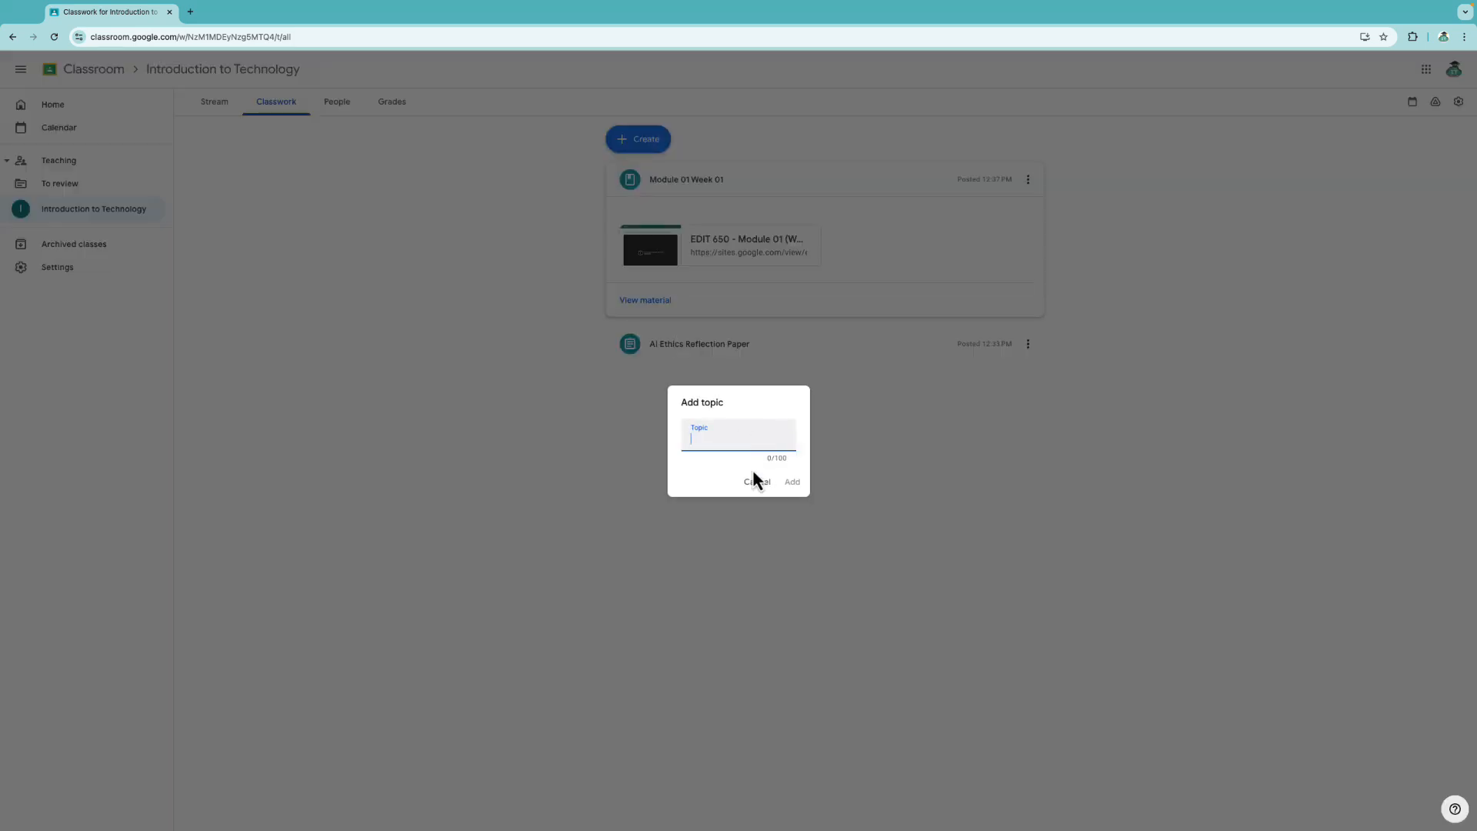
text(Week 1: 06/01-06/08)
click(800, 483)
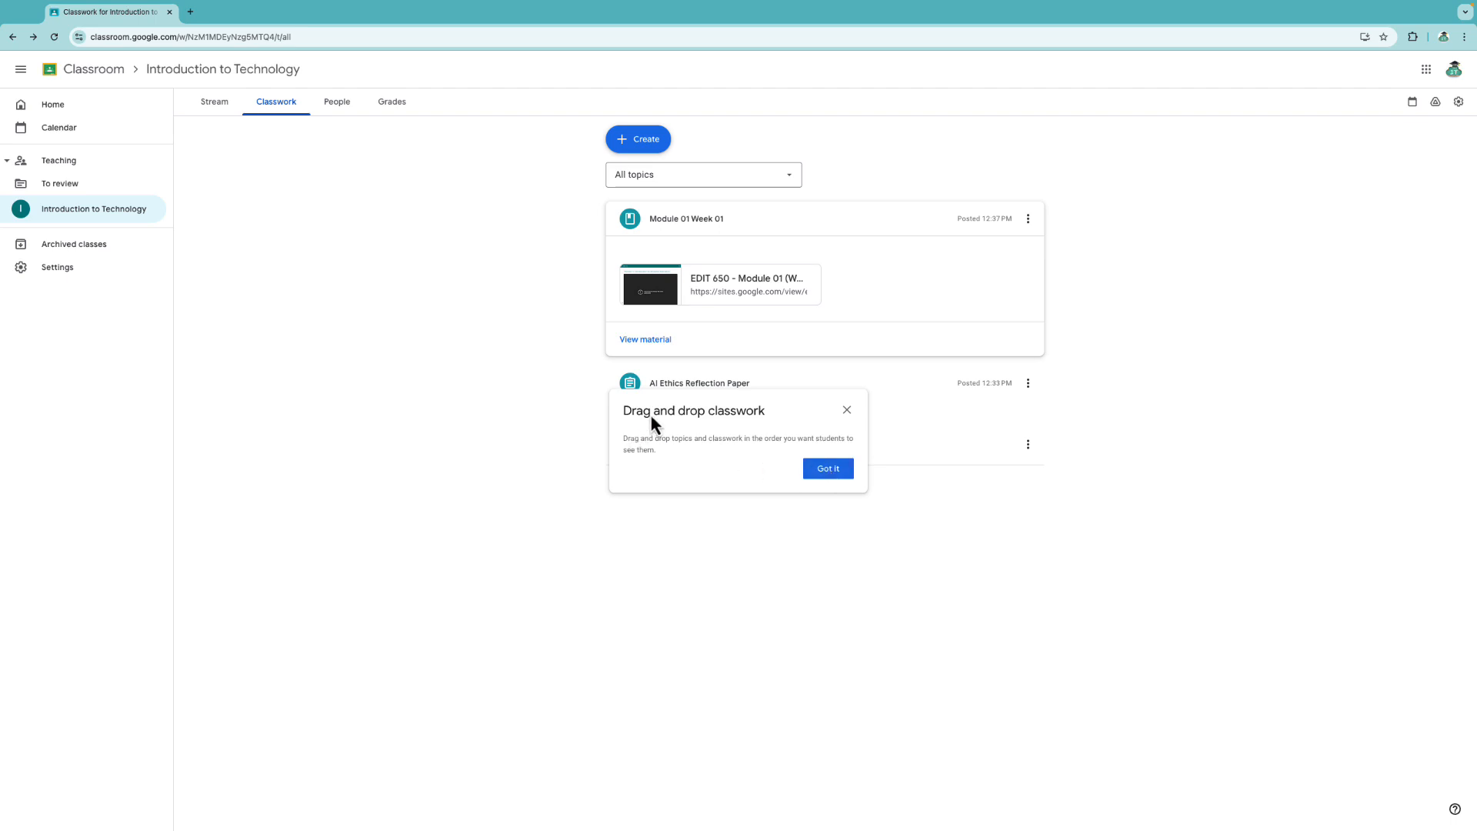
Step: Move the AI Ethics Reflection Paper and the Module 01 Week 01 material into the Week 1 topic
click(828, 471)
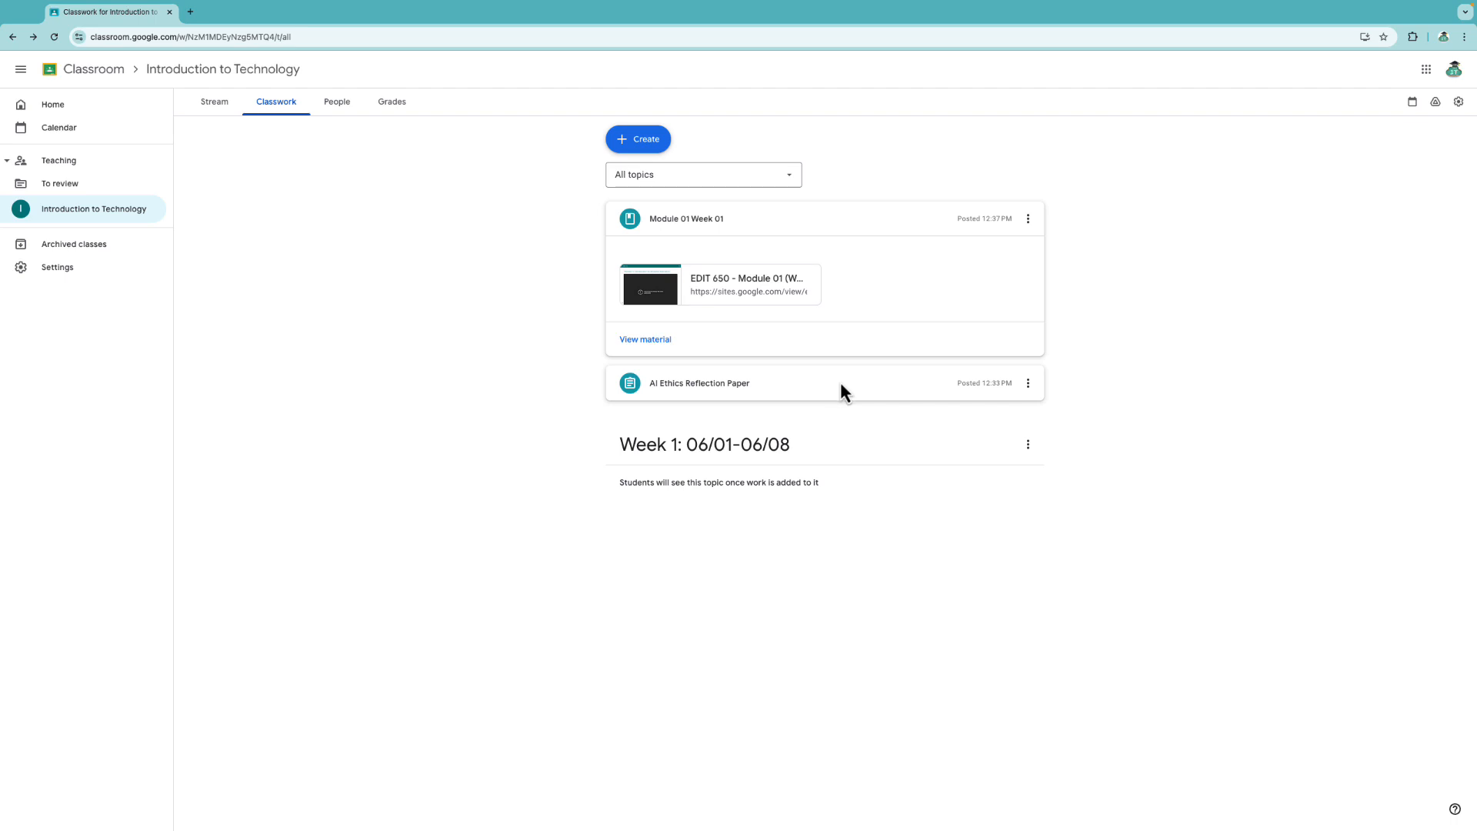
drag(840, 382, 766, 303)
drag(771, 224, 755, 317)
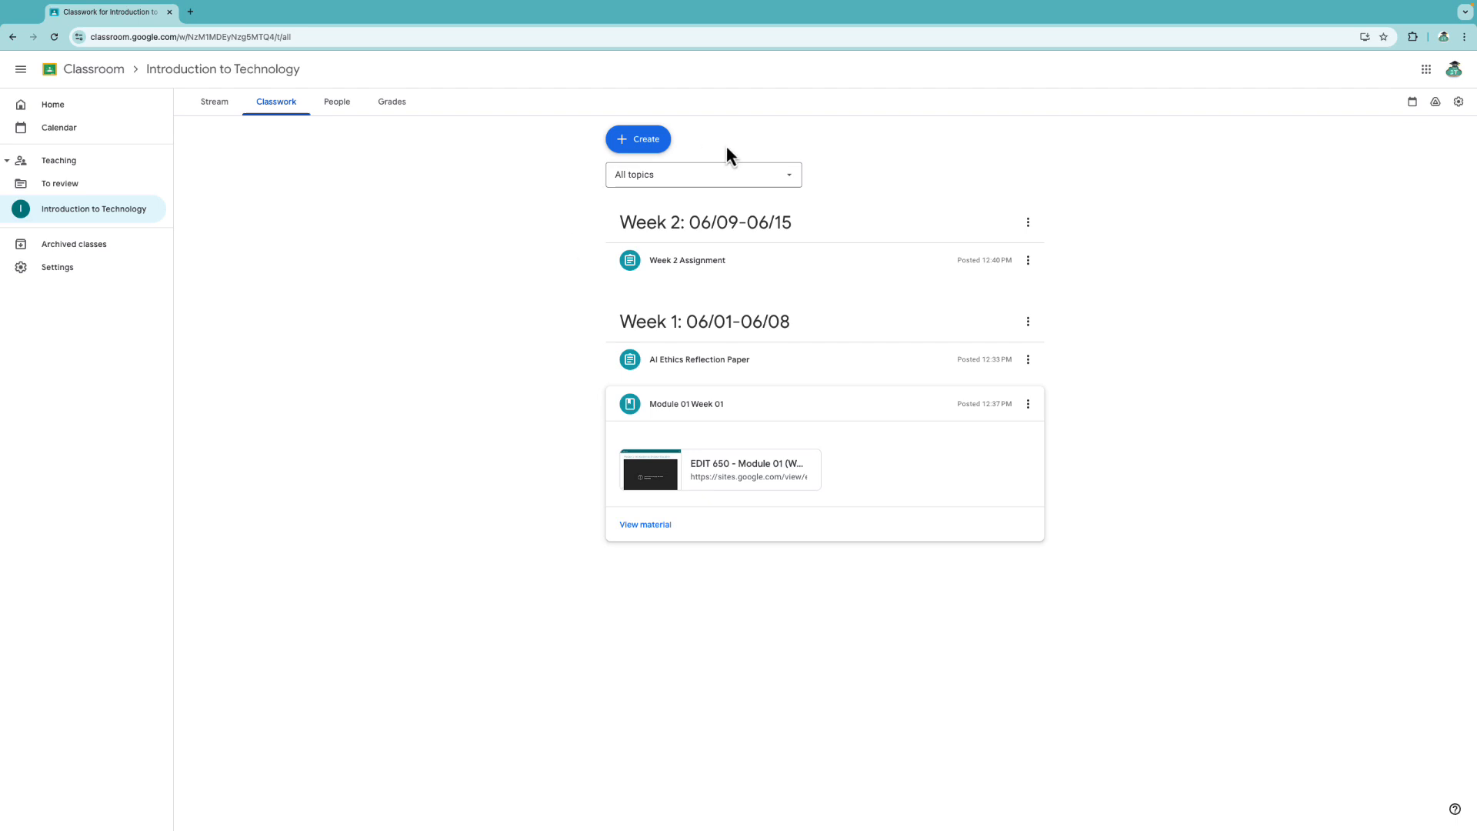
Step: Filter the classwork to show only the "Week 2: 06/09-06/15" topic
click(791, 187)
click(774, 223)
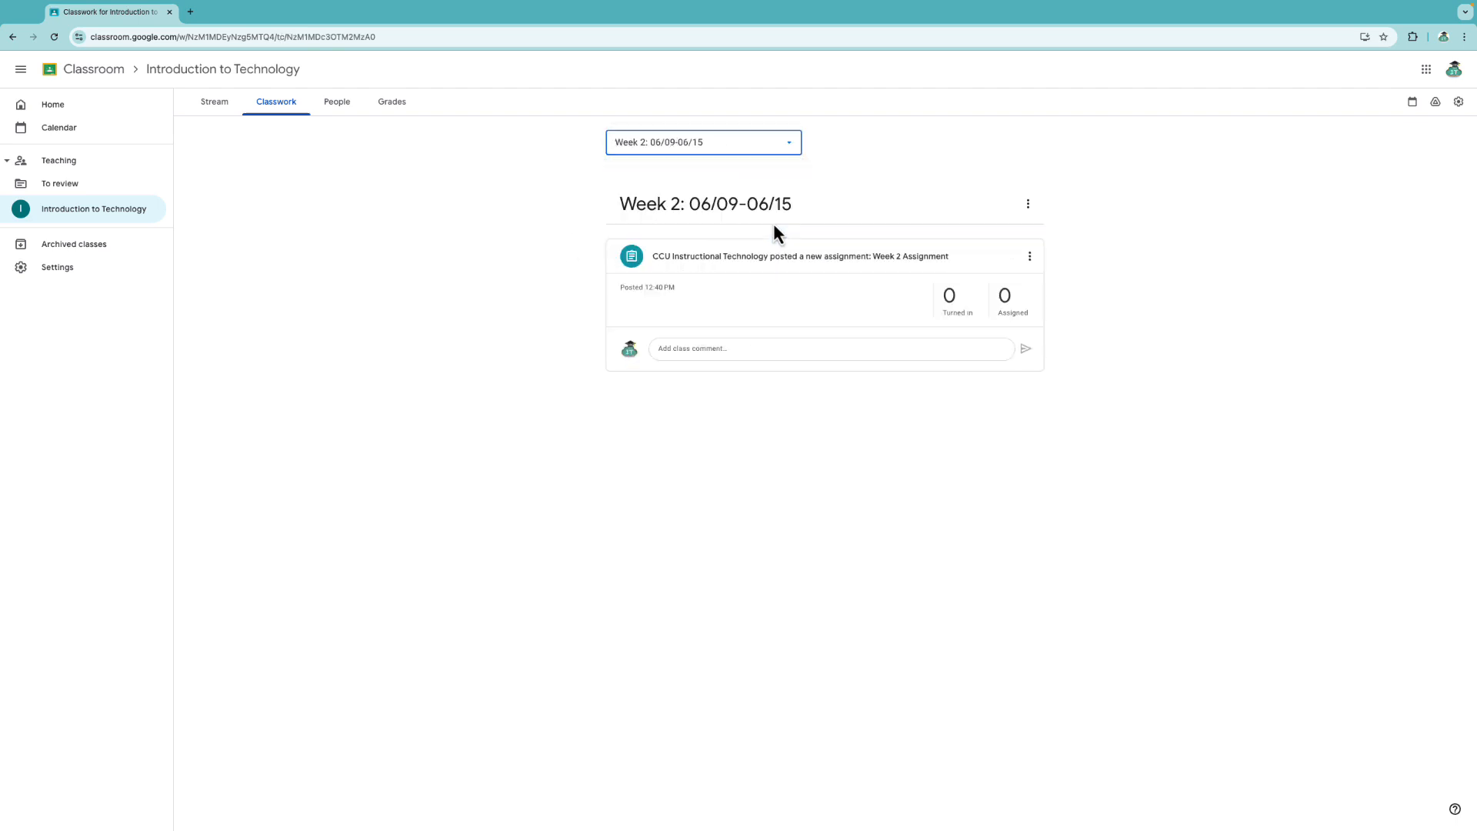